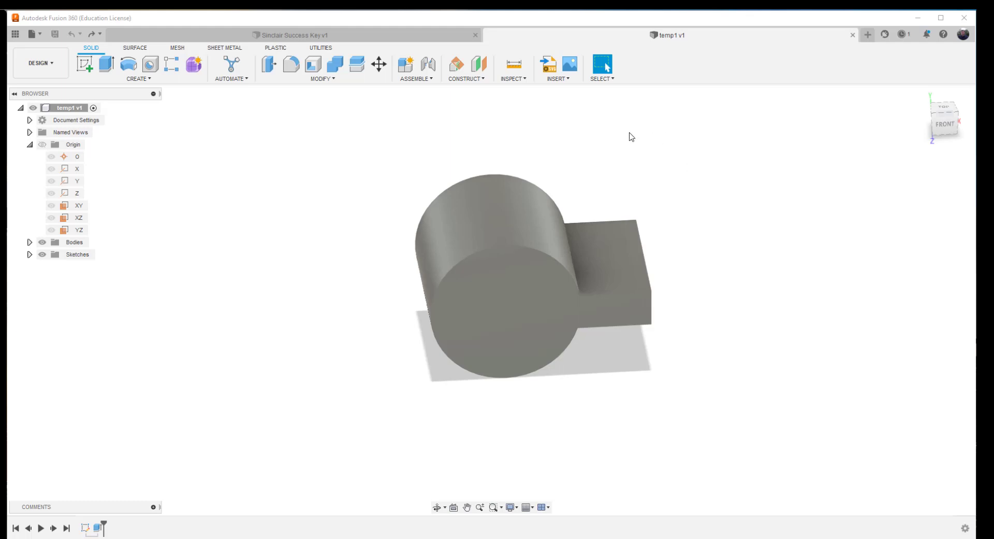
- Look over the construction options and the Origin folder, orbiting the block to inspect it
click(484, 80)
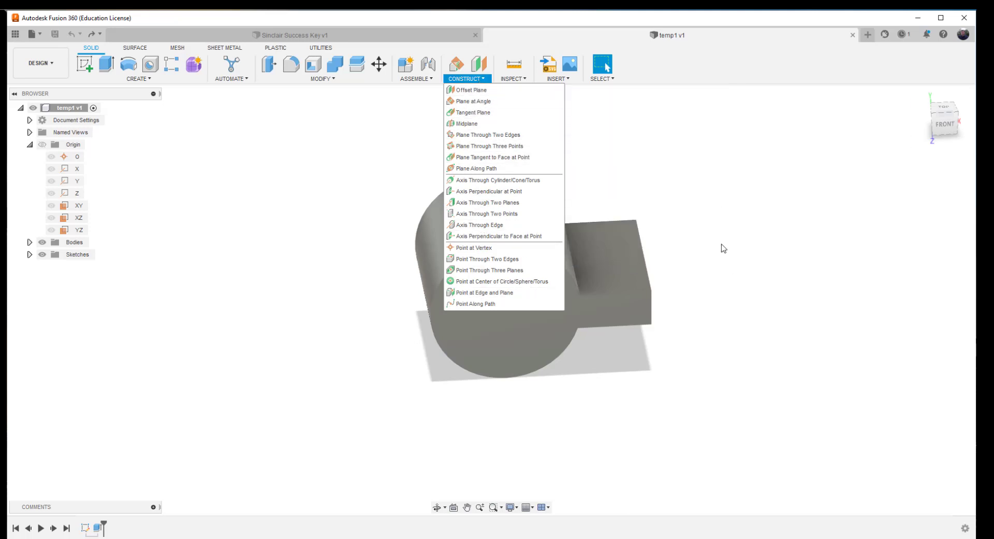
click(724, 247)
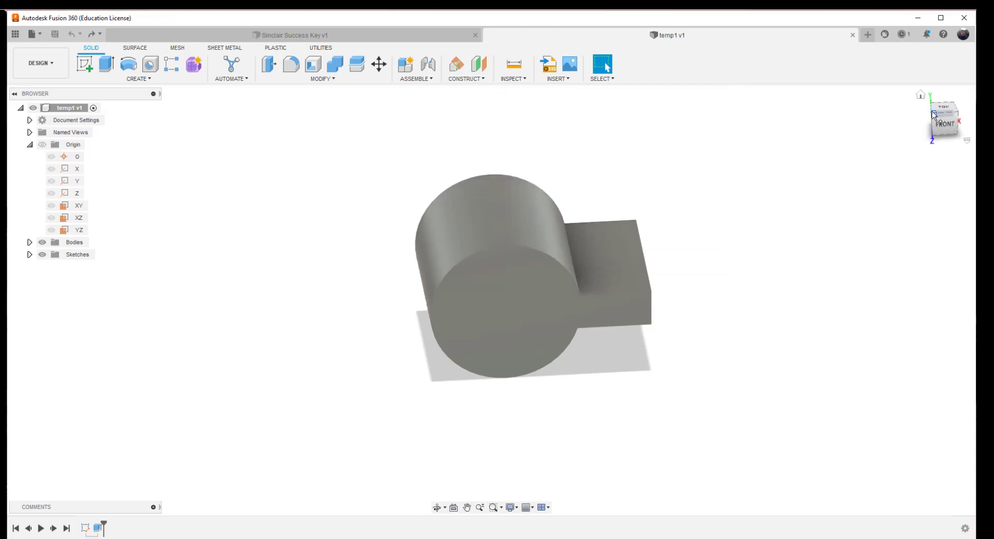
drag(934, 110, 909, 124)
scroll(783, 270, up, 2)
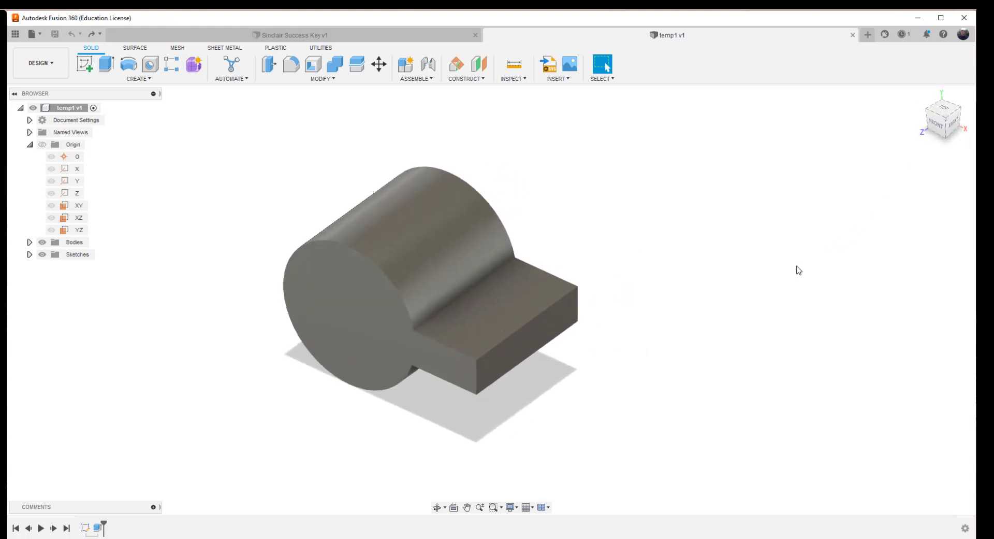
scroll(754, 264, down, 3)
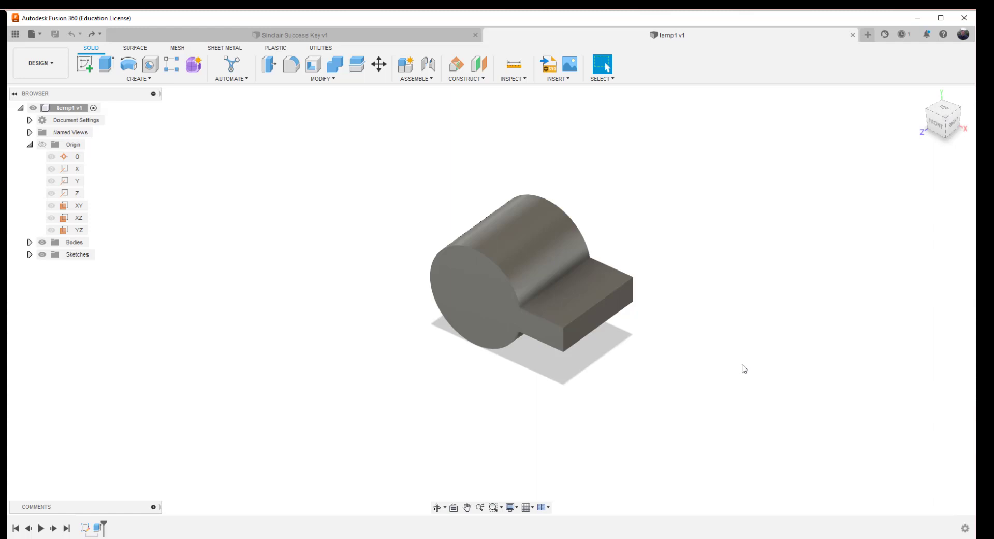
right_click(66, 146)
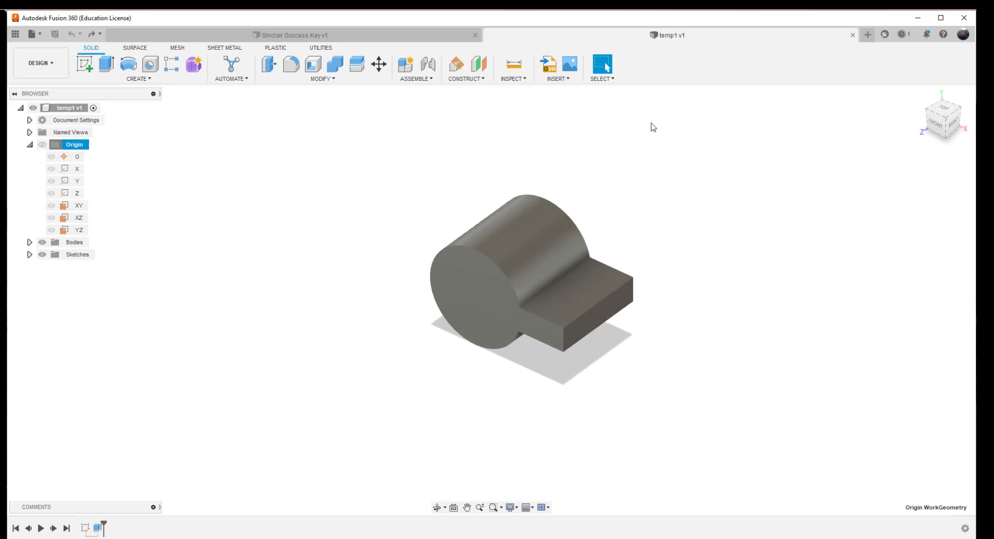
- Create an offset plane 3.50 in from the block's end face, keeping Distance extent
click(479, 64)
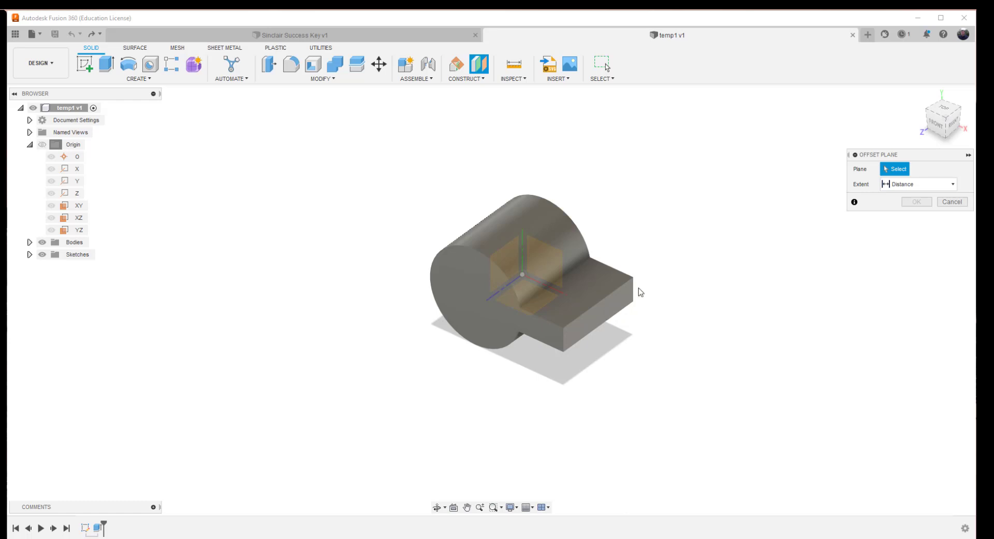
click(601, 310)
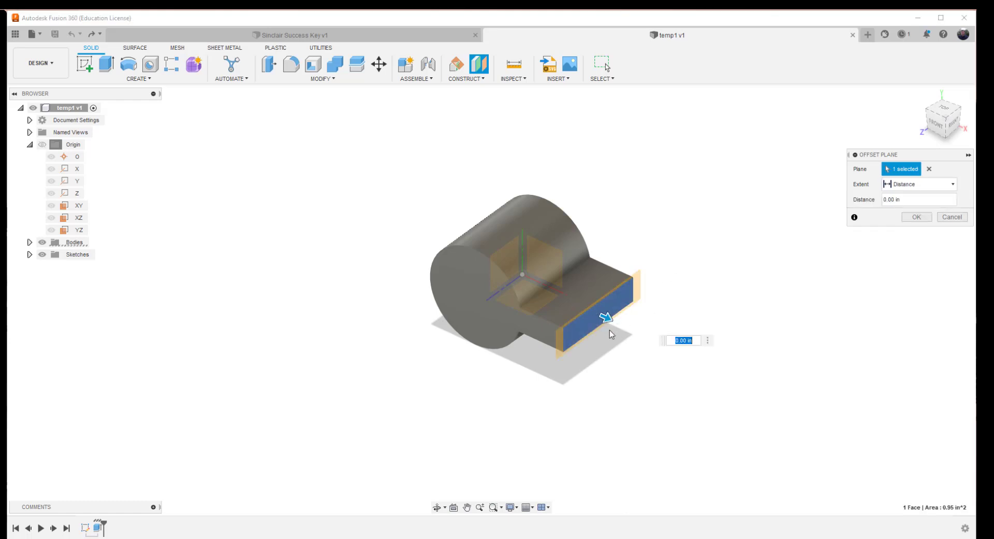
click(609, 317)
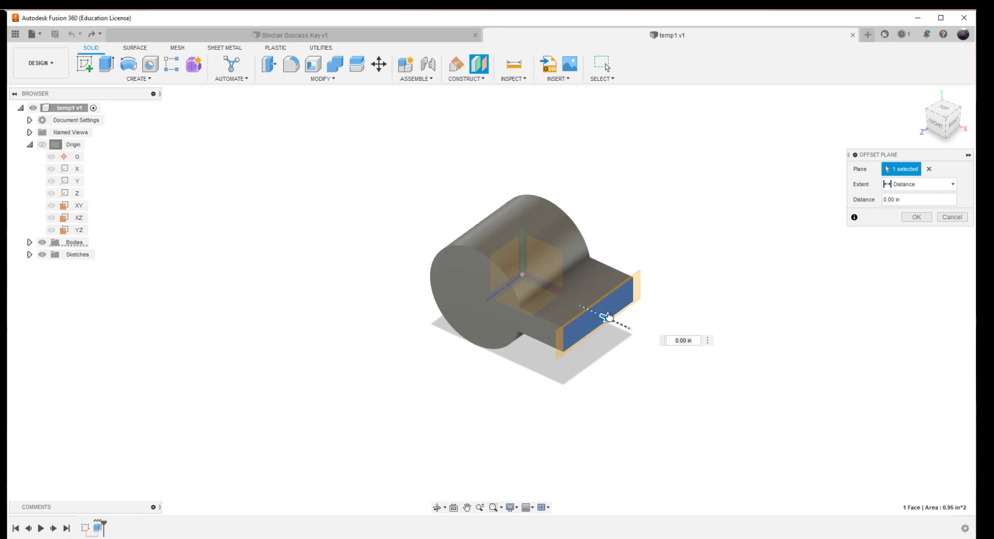
drag(611, 317, 769, 373)
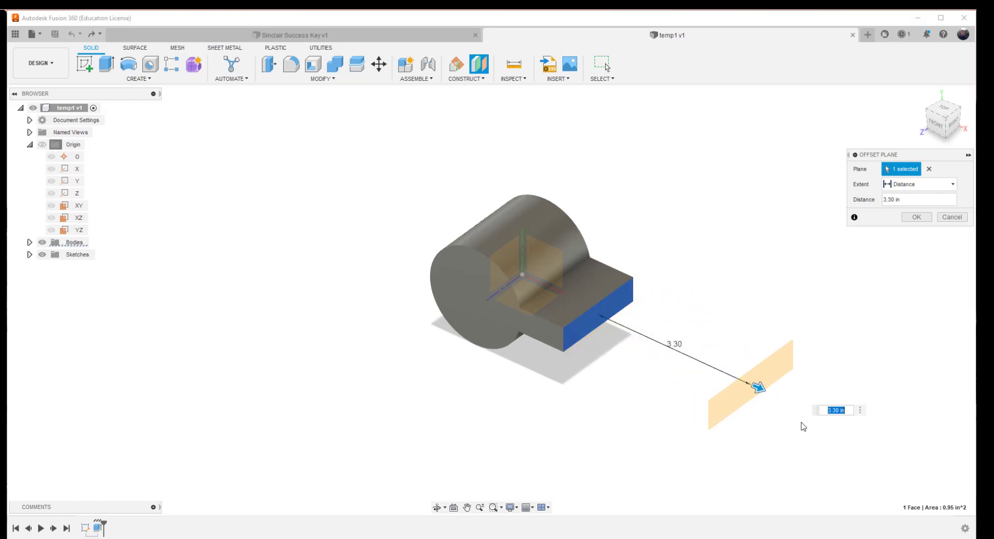
text(3.50)
key(Return)
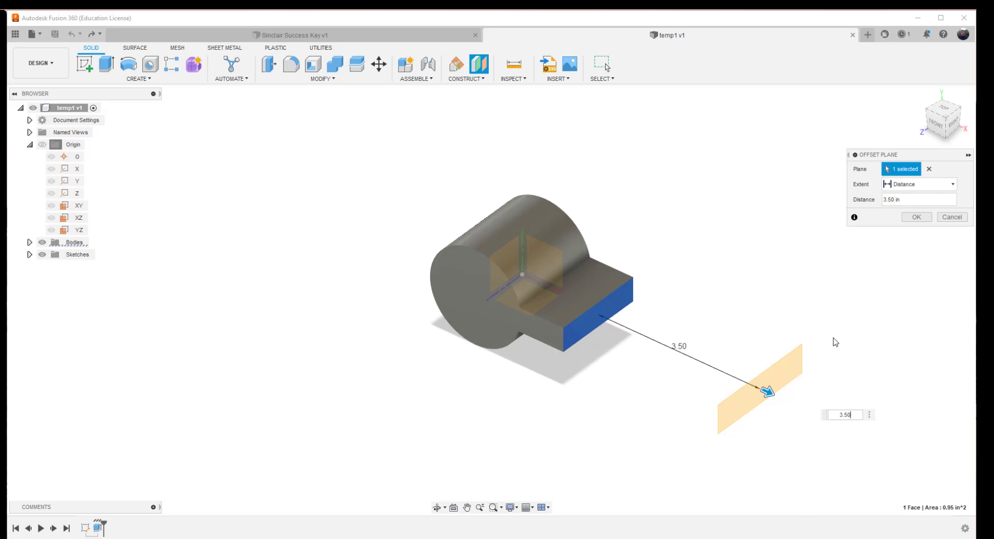
click(952, 185)
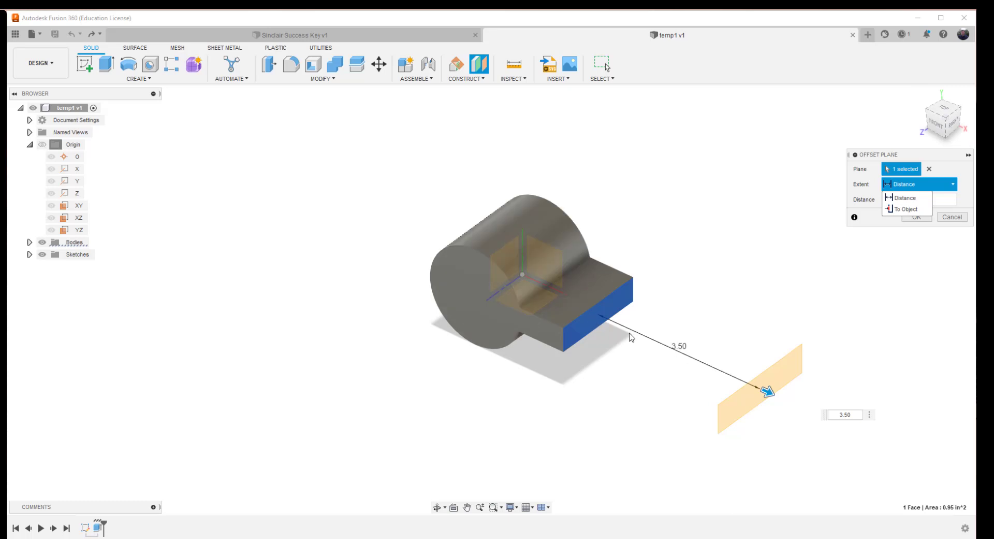
click(904, 200)
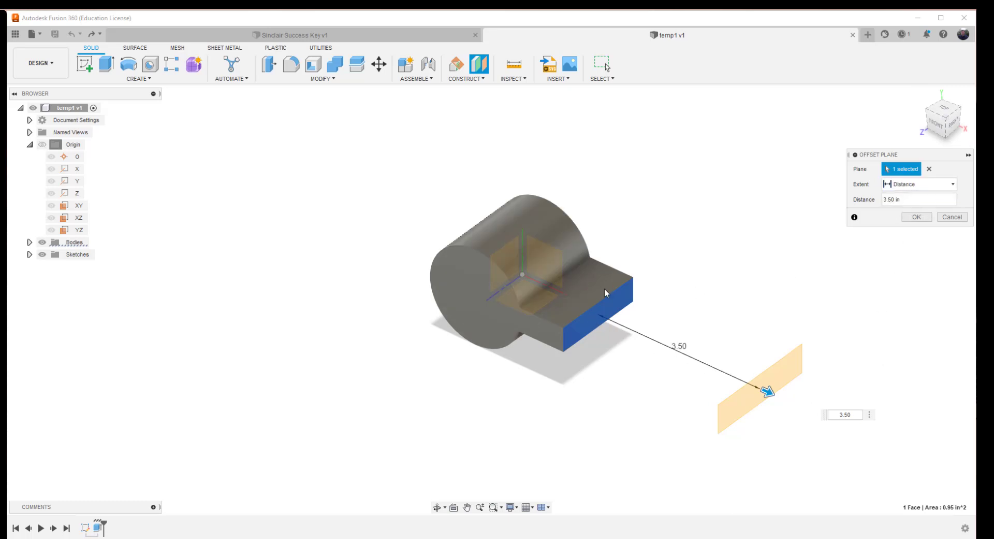
click(917, 218)
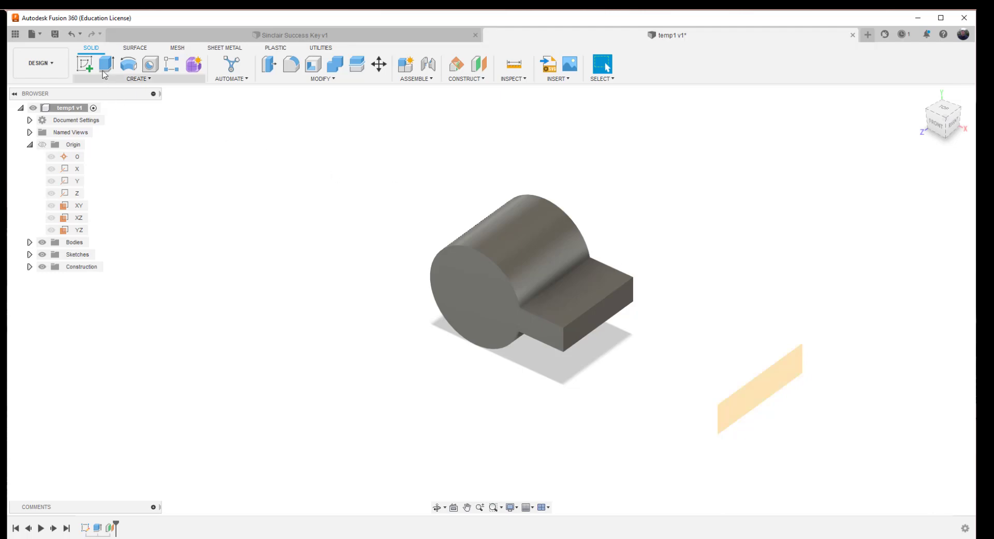
- On the offset plane, sketch a centre-diameter circle centred on the origin, then return home view
click(83, 65)
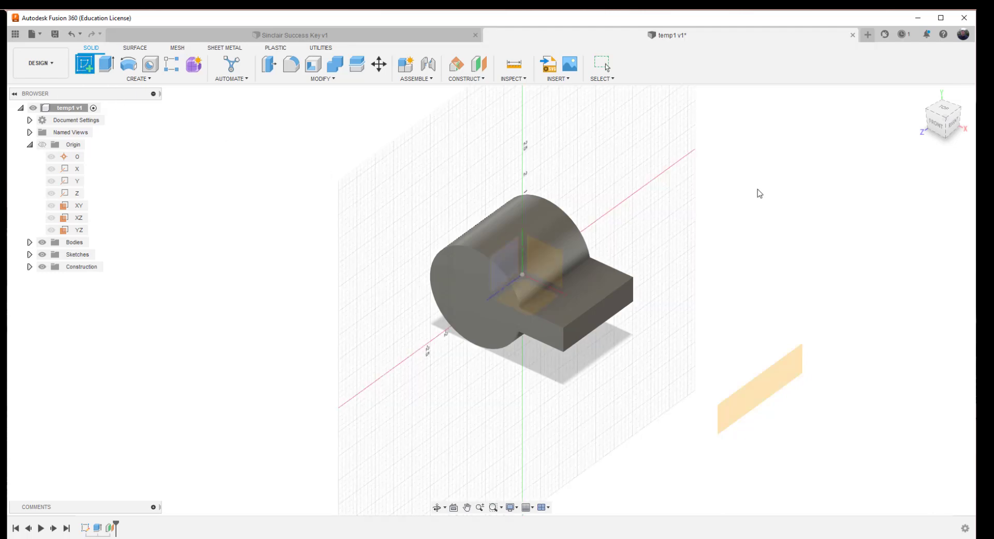
click(782, 378)
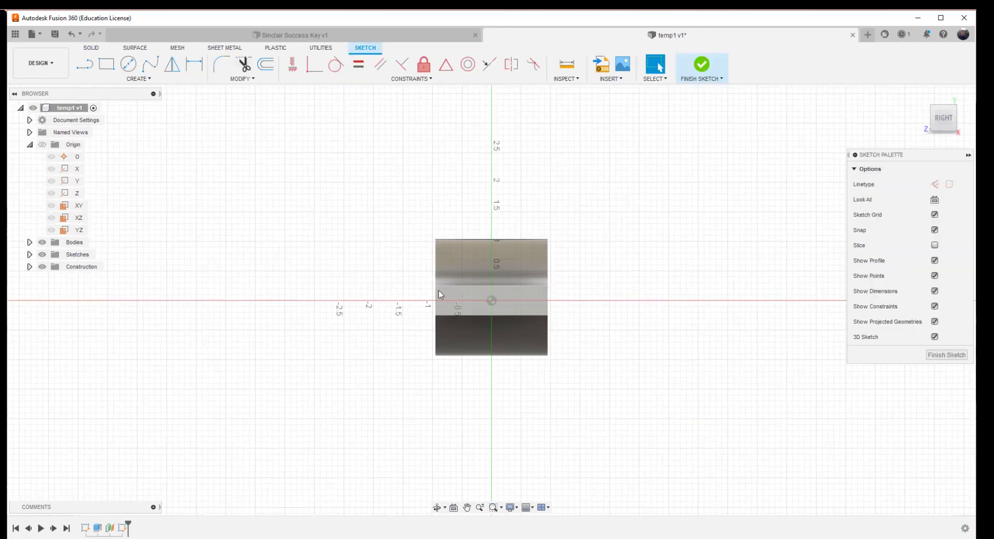
click(128, 64)
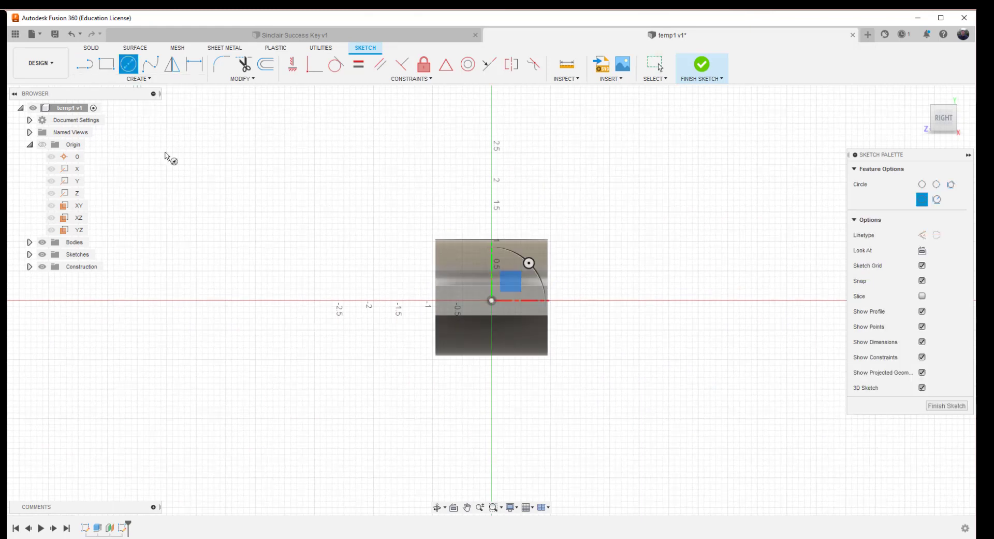
click(492, 299)
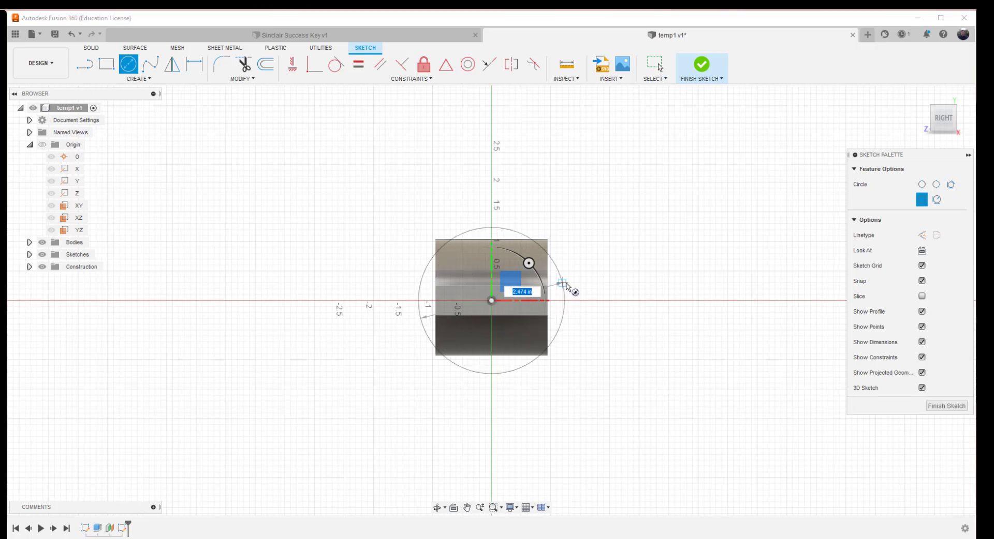
click(565, 285)
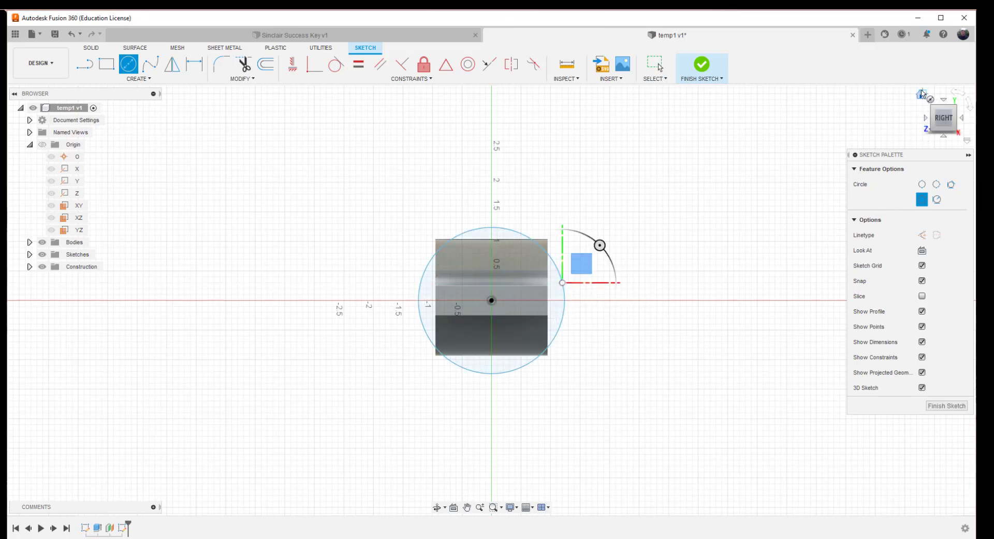
click(921, 94)
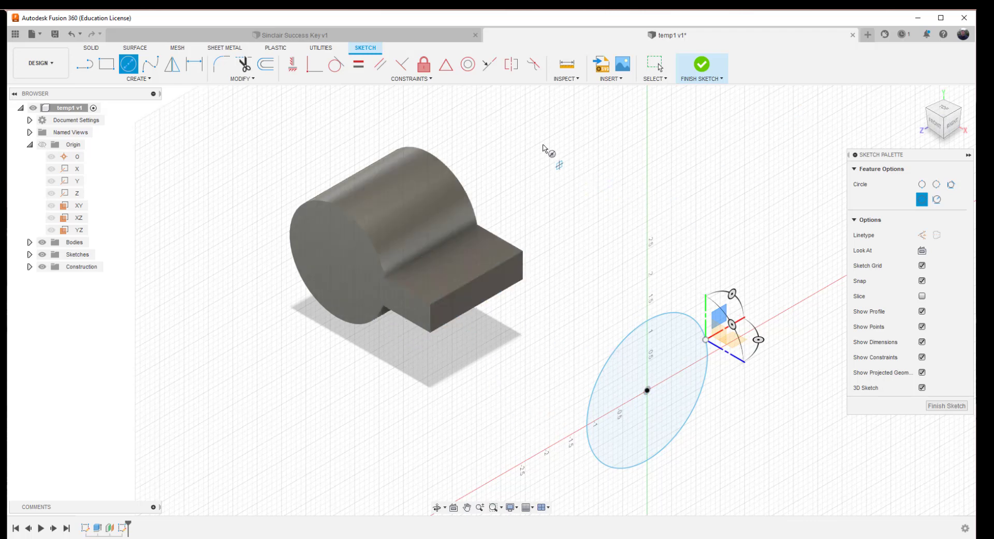
- Finish the sketch and loft a joined solid from the circle to the block's end face
click(702, 64)
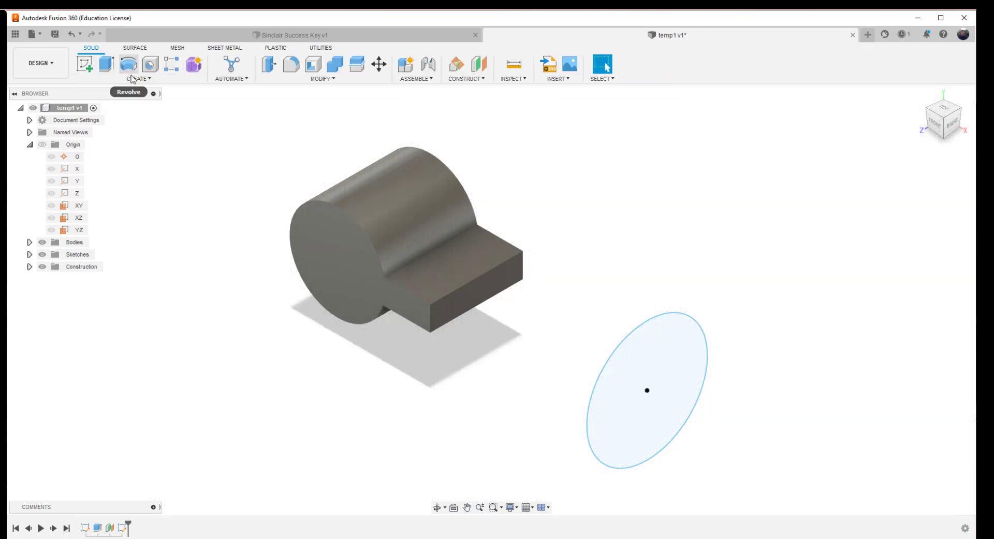
click(158, 79)
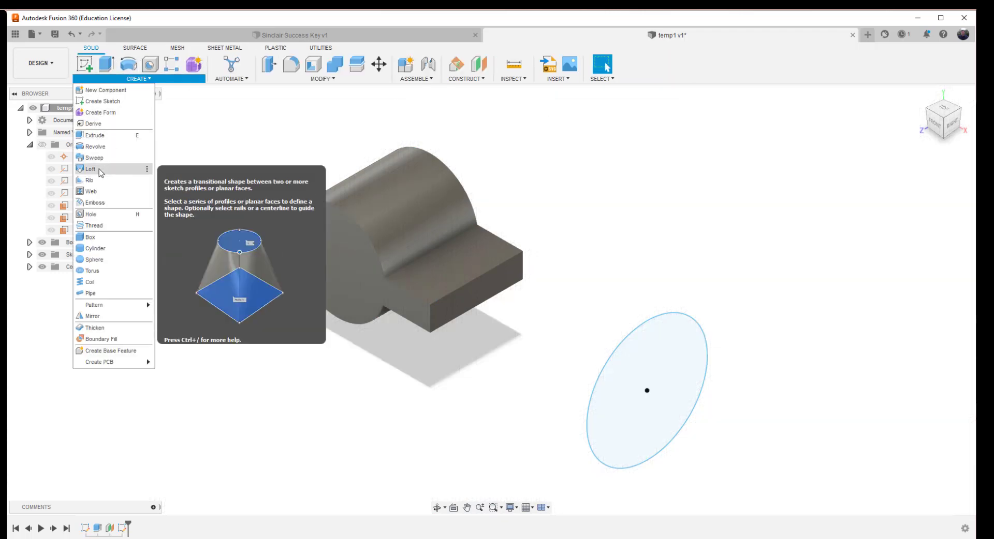
click(91, 169)
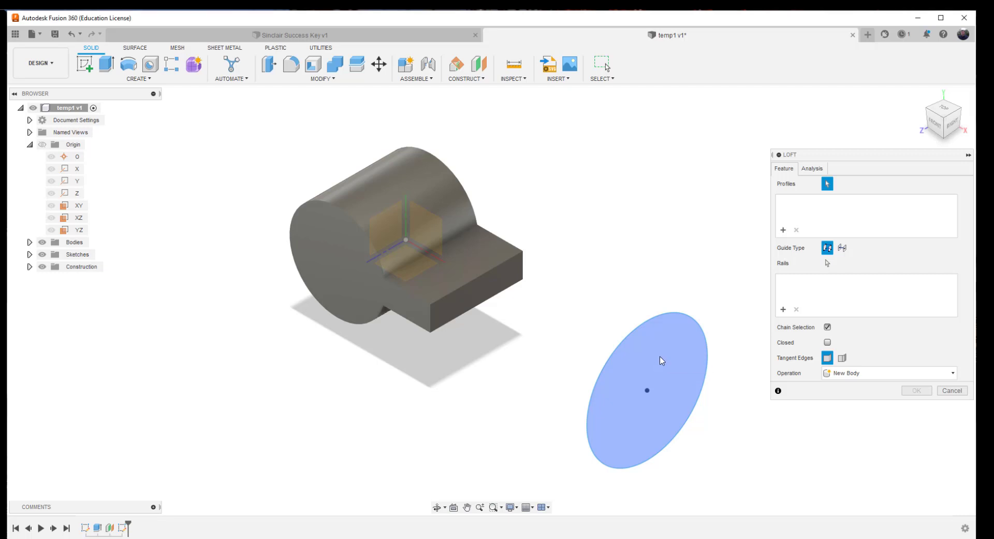
click(661, 362)
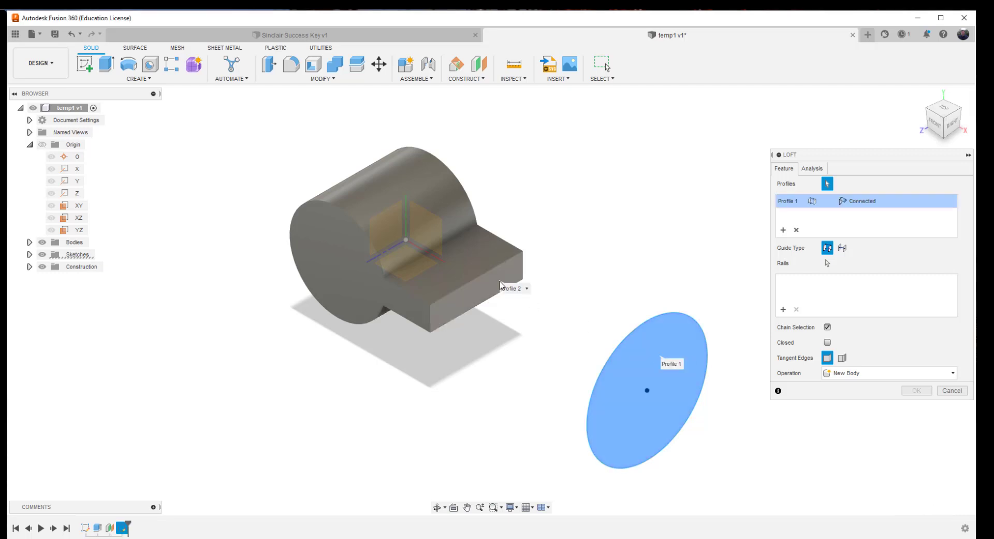
click(500, 285)
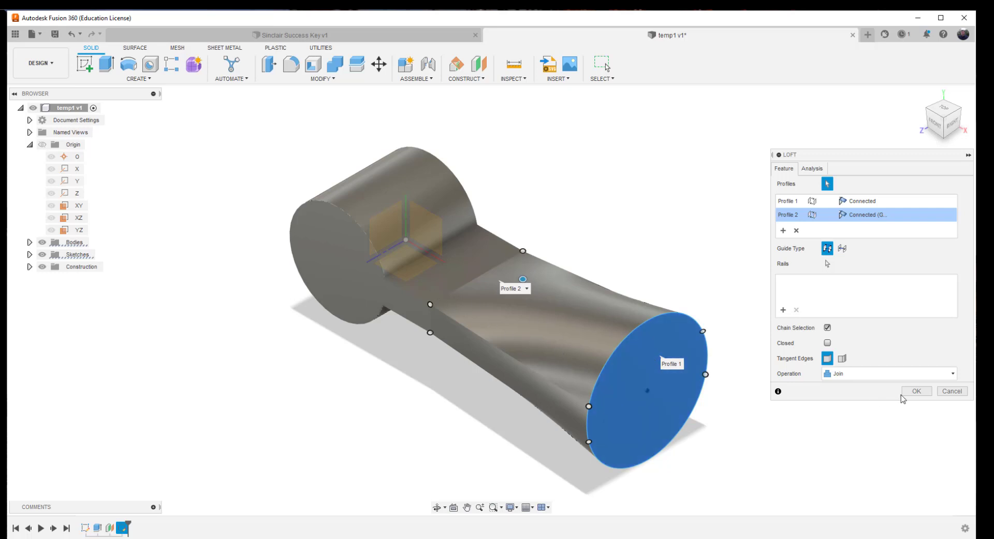
click(917, 391)
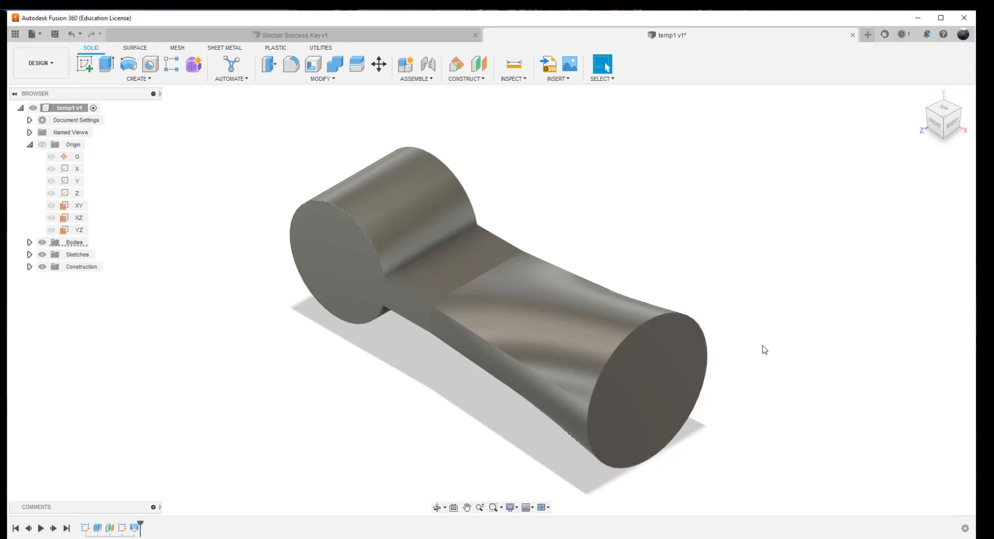
scroll(559, 207, down, 5)
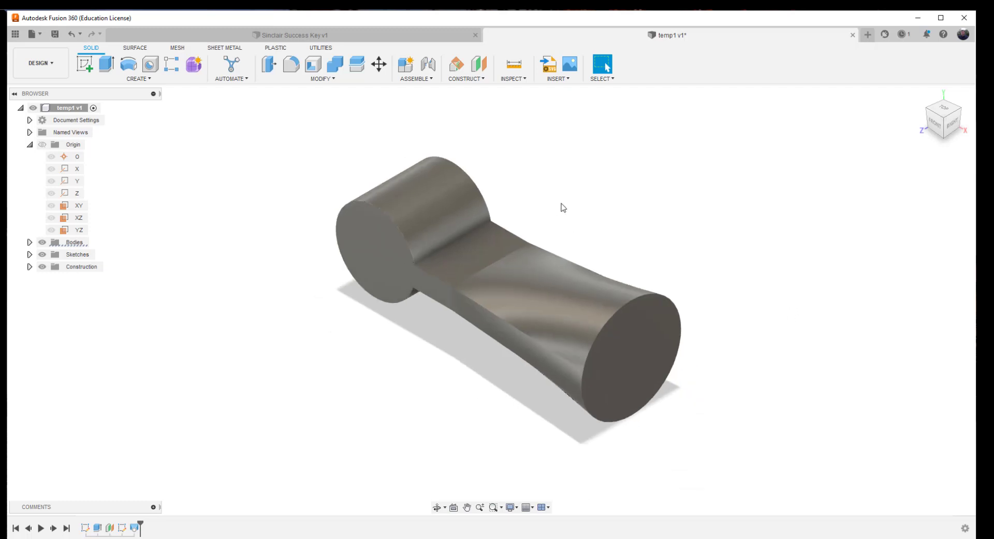
middle_drag(714, 279, 832, 340)
scroll(759, 304, up, 6)
scroll(798, 228, down, 1)
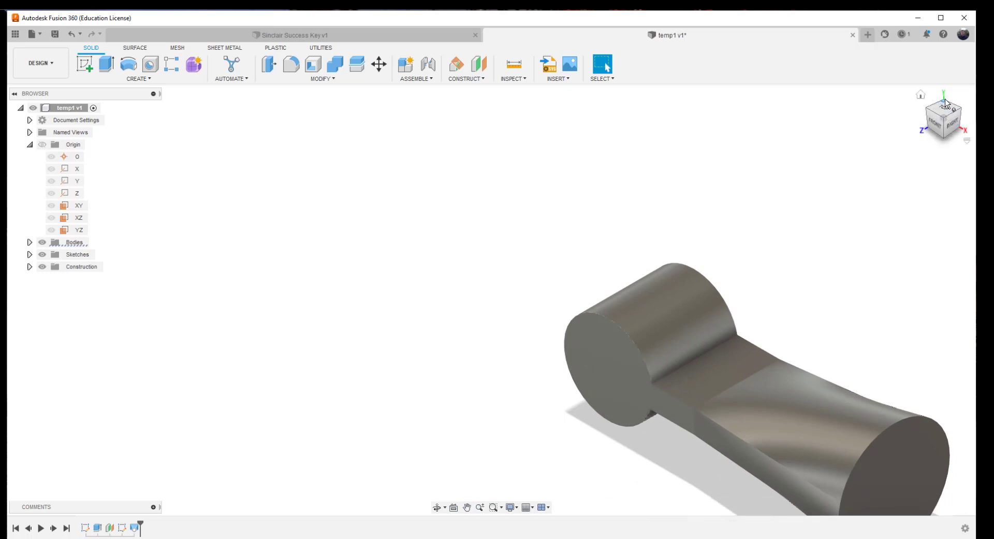
drag(945, 104, 482, 272)
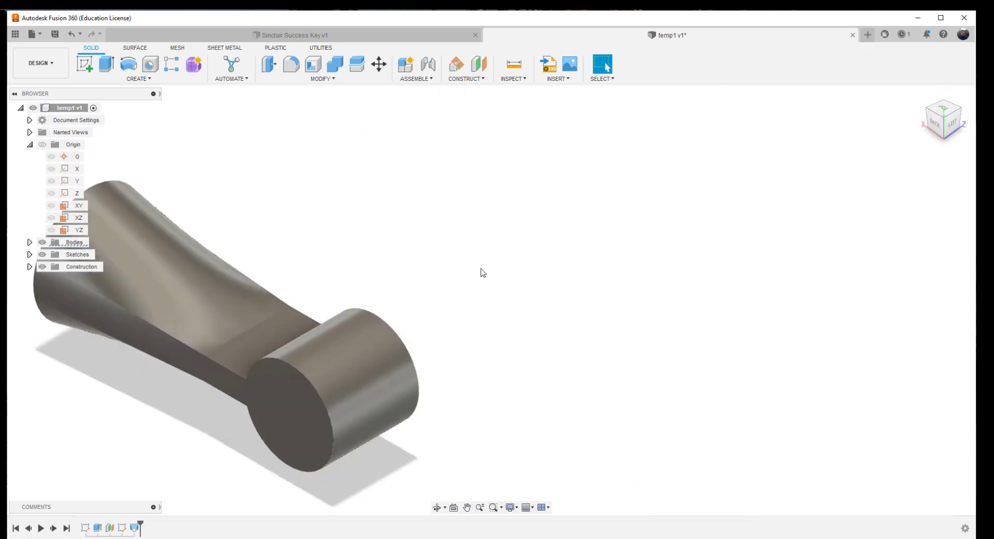
scroll(570, 243, down, 2)
scroll(383, 334, up, 5)
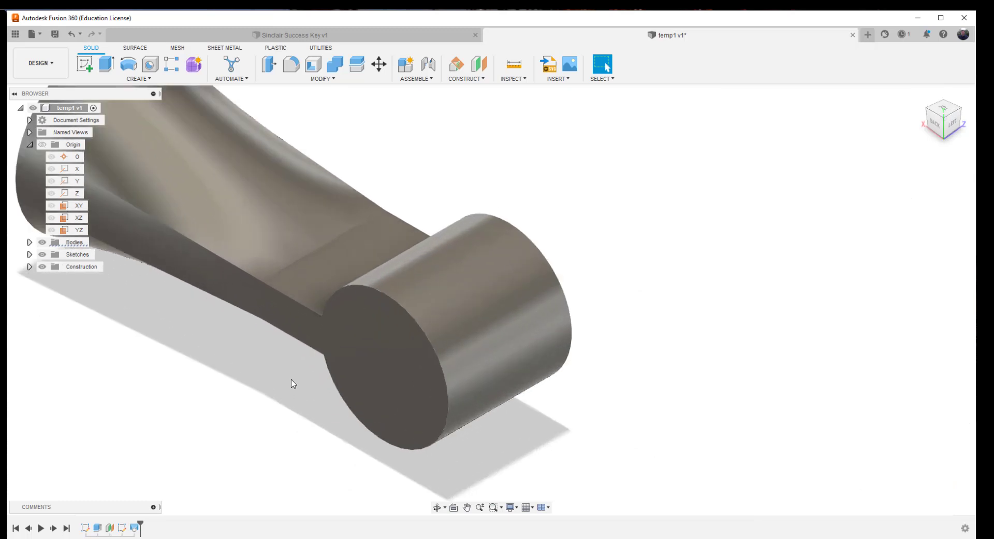
scroll(293, 382, down, 1)
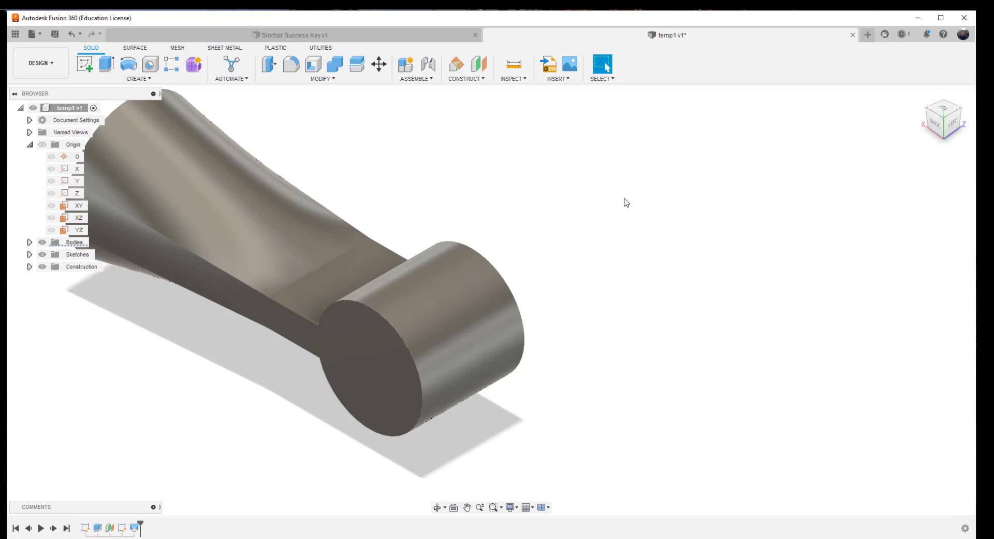
- Start a Tangent Plane on the small cylinder's curved face and select its Angle field
click(485, 80)
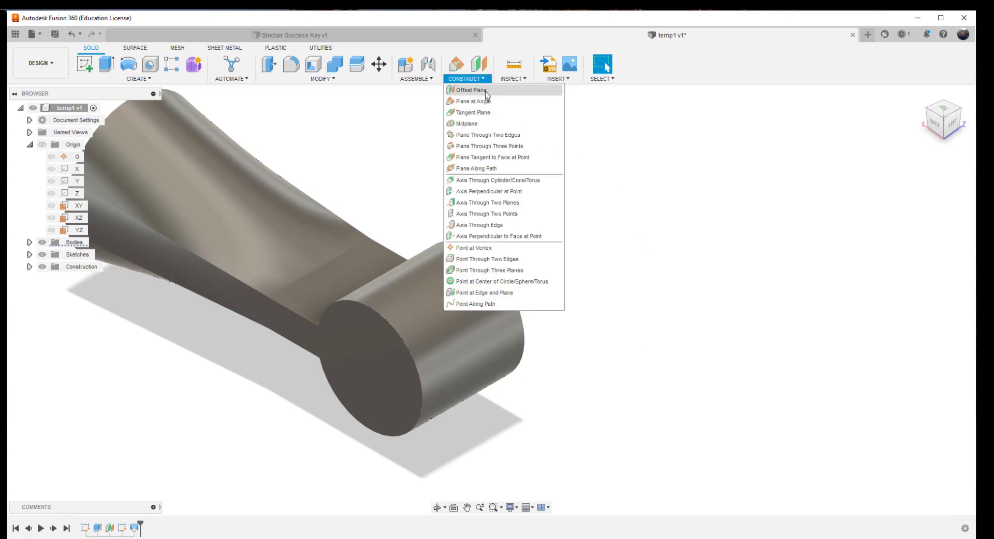
click(477, 117)
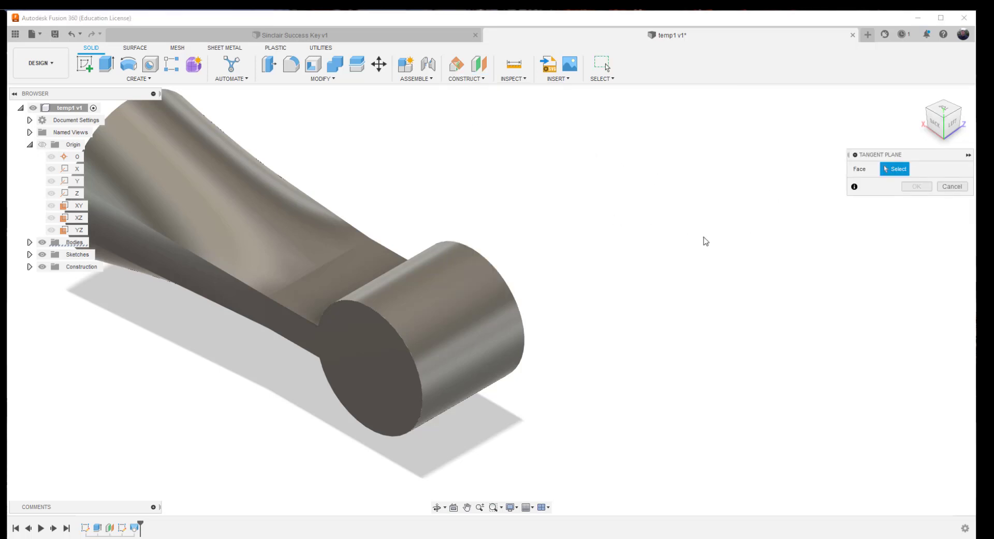
click(461, 321)
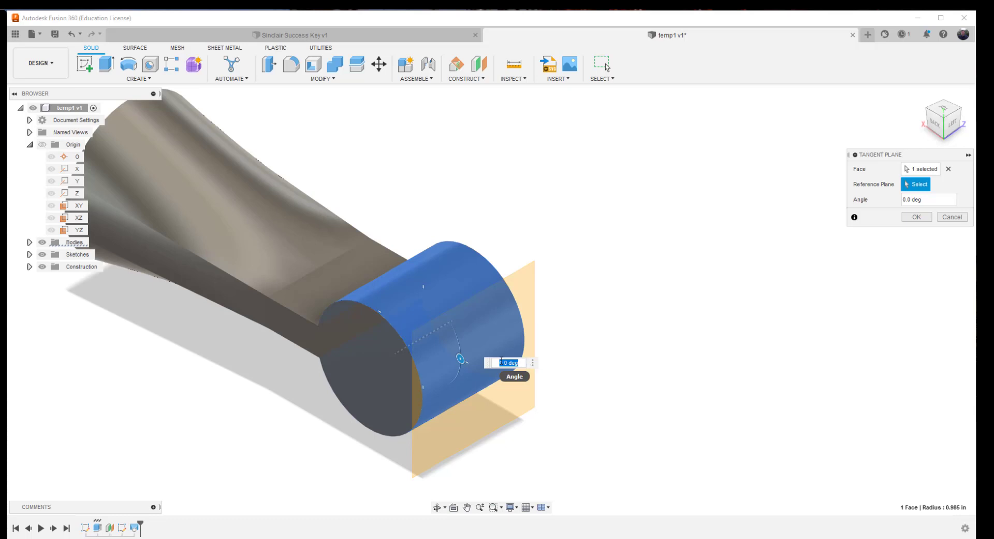
click(518, 363)
- Set the tangent plane angle to -45 deg and check it from the back and a corner view
double_click(518, 364)
text(45)
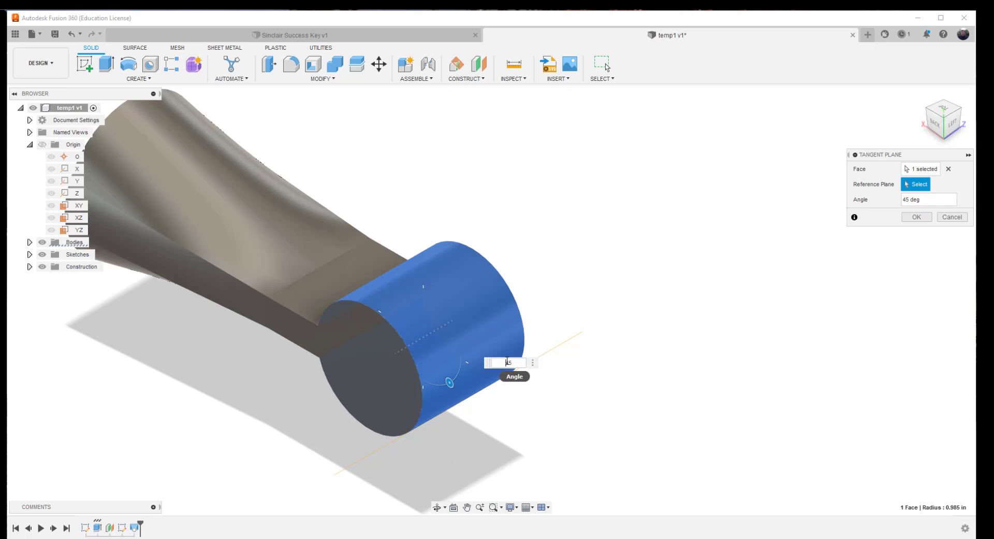
text(-)
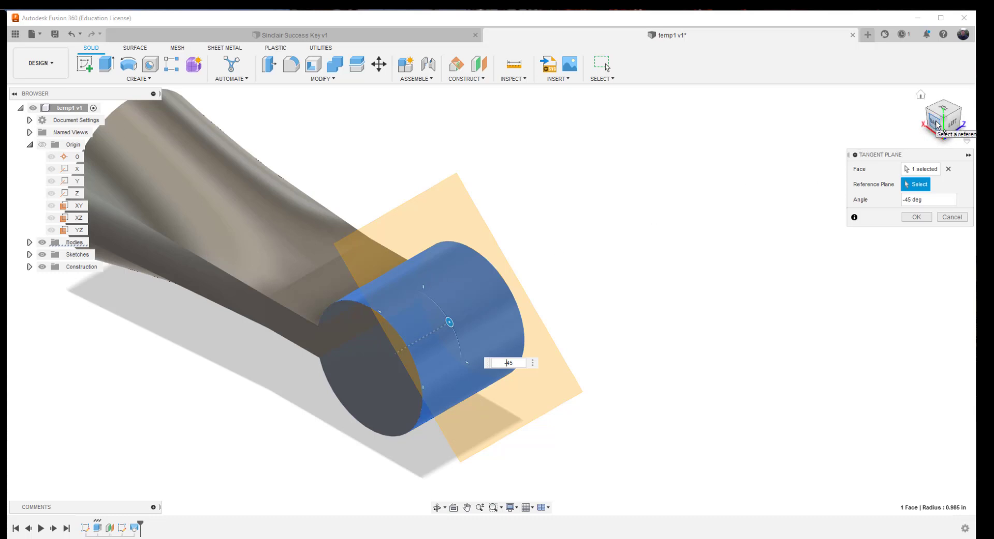
click(936, 124)
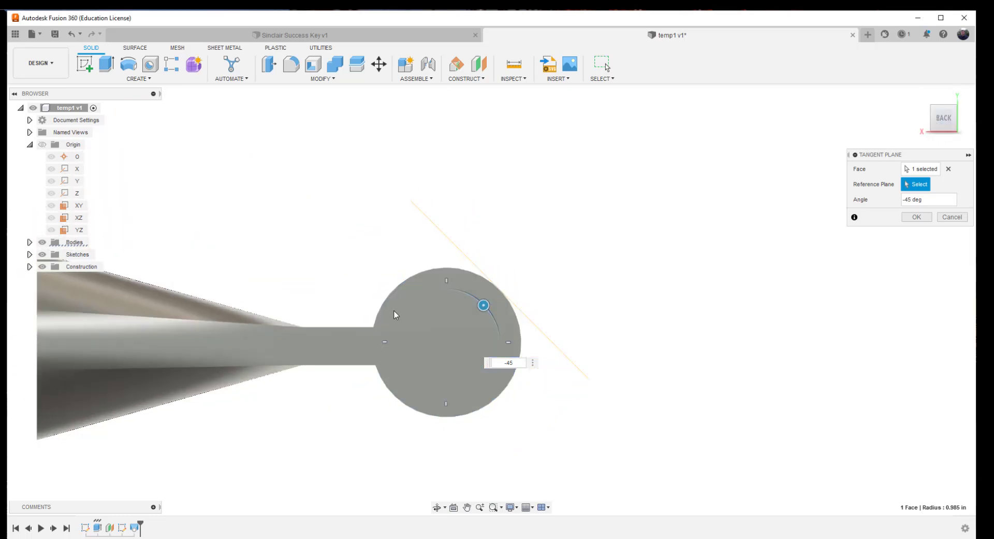
scroll(476, 329, up, 3)
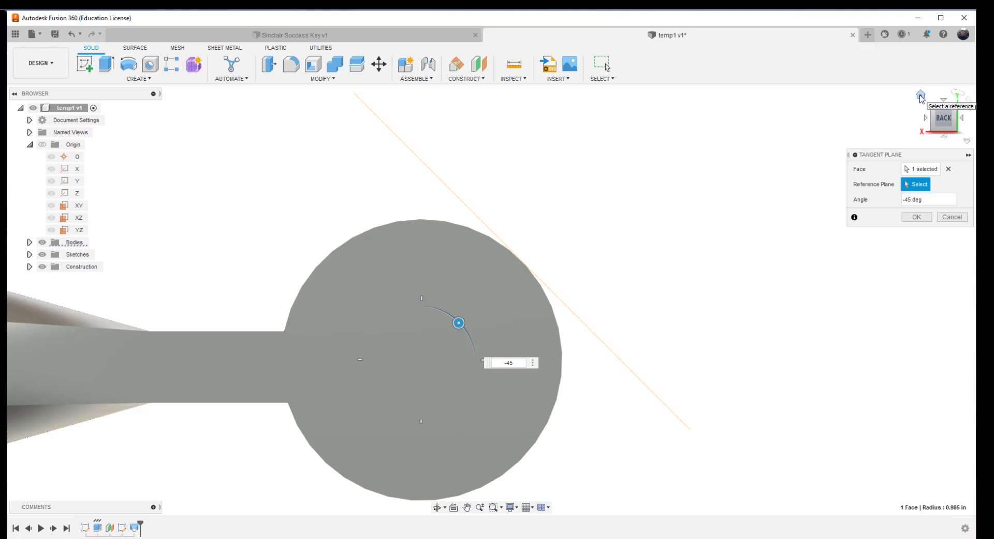
click(933, 109)
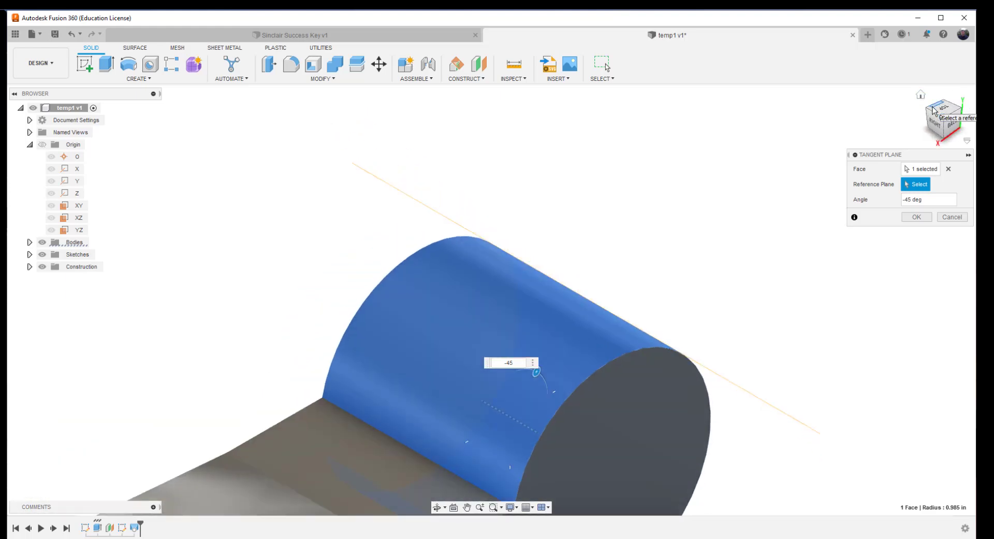
click(945, 106)
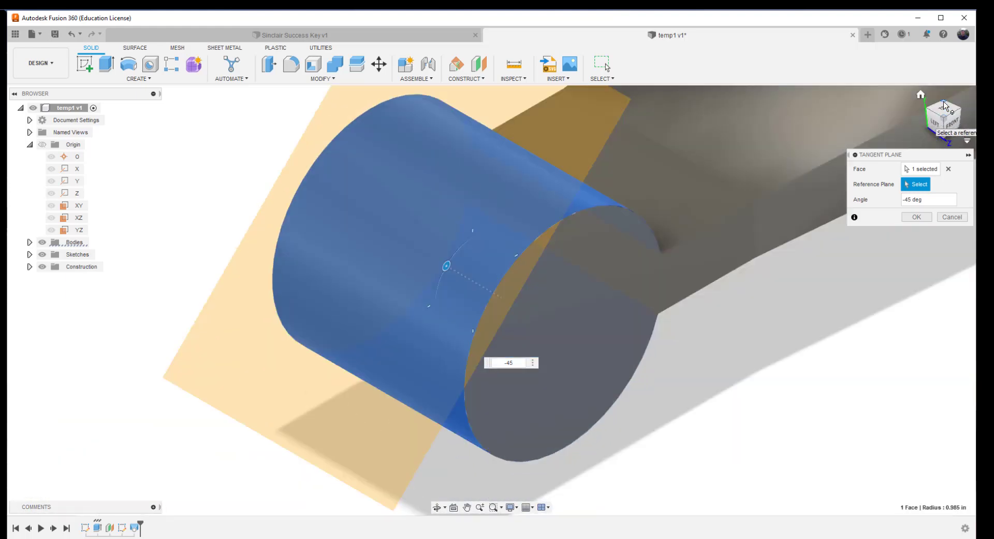
scroll(295, 345, down, 2)
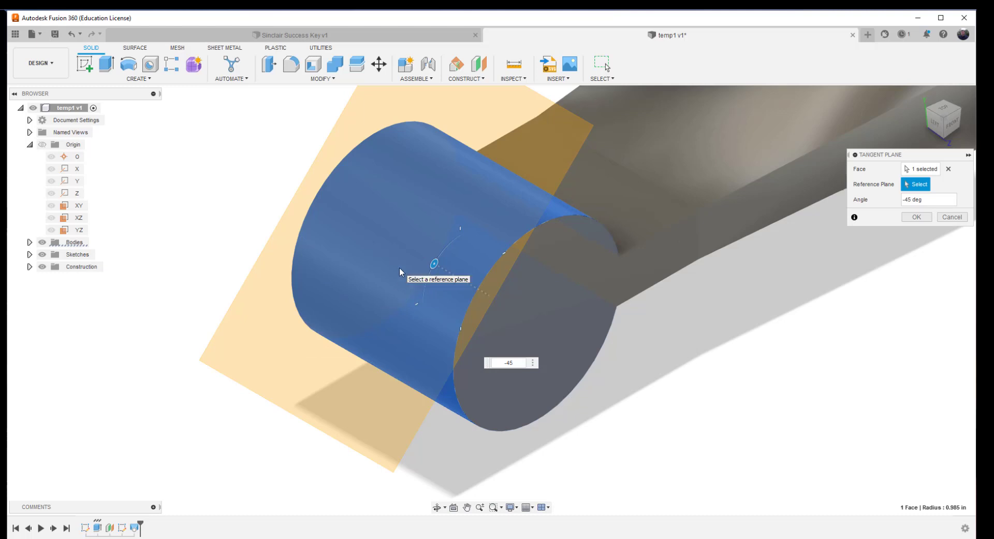
- Confirm the -45° tangent plane and sketch a small circle on it beside the red axis
click(915, 218)
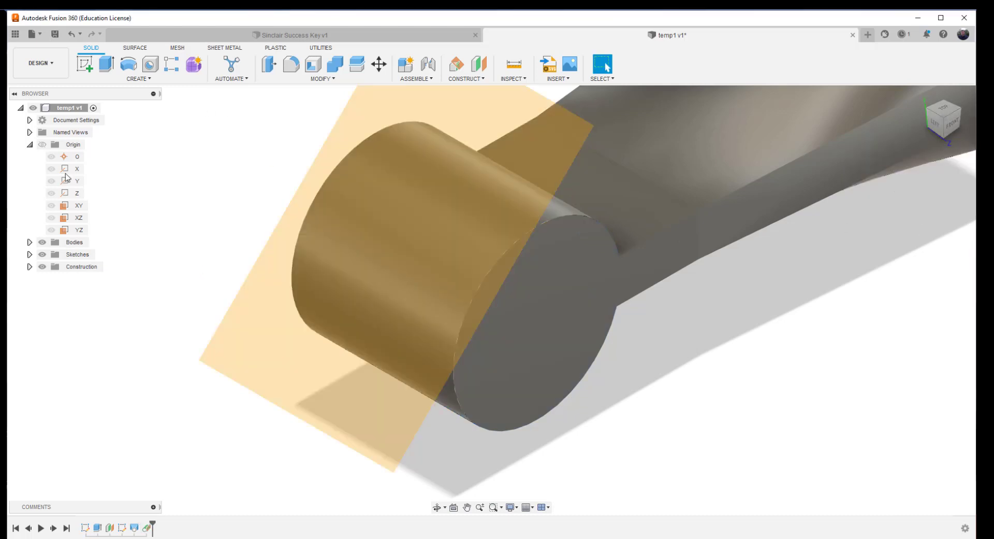
click(84, 64)
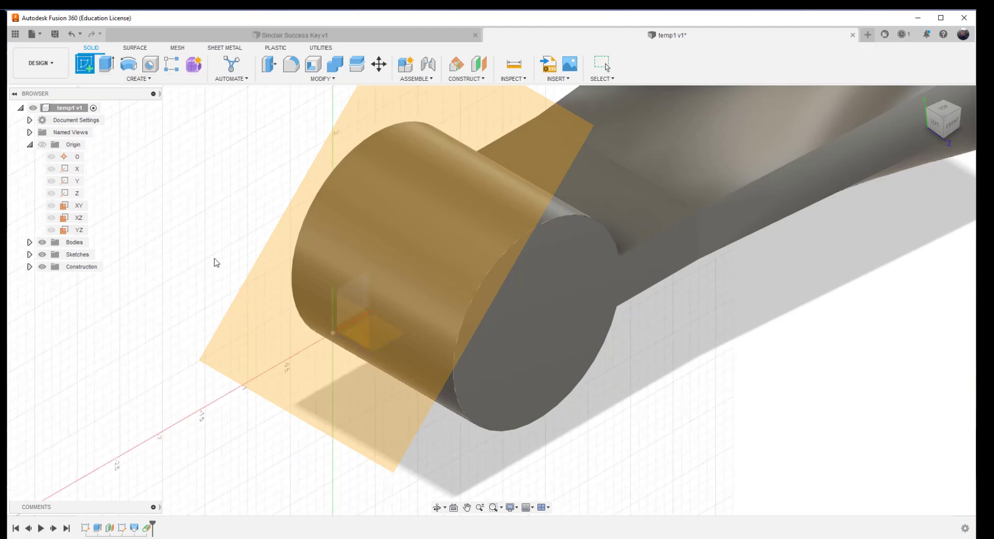
click(244, 287)
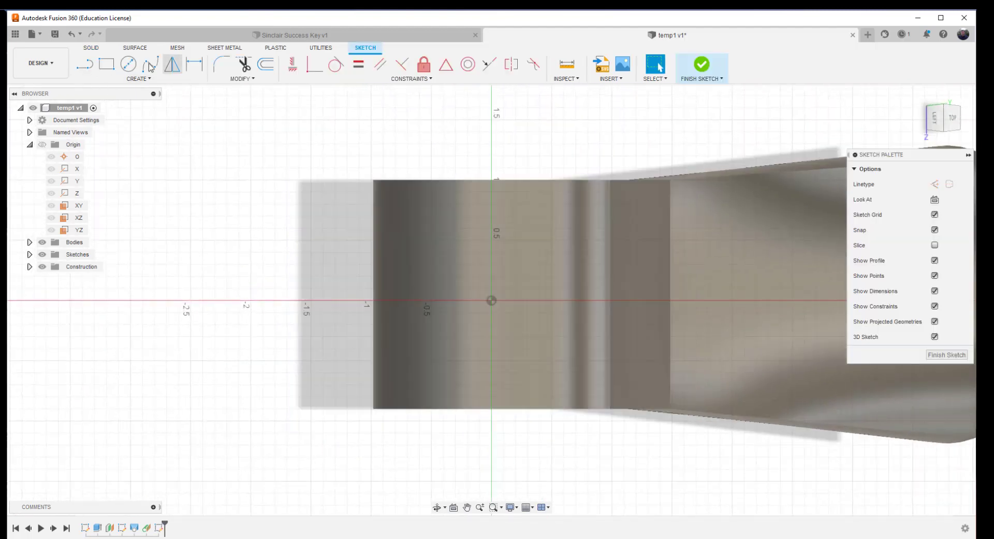
click(130, 65)
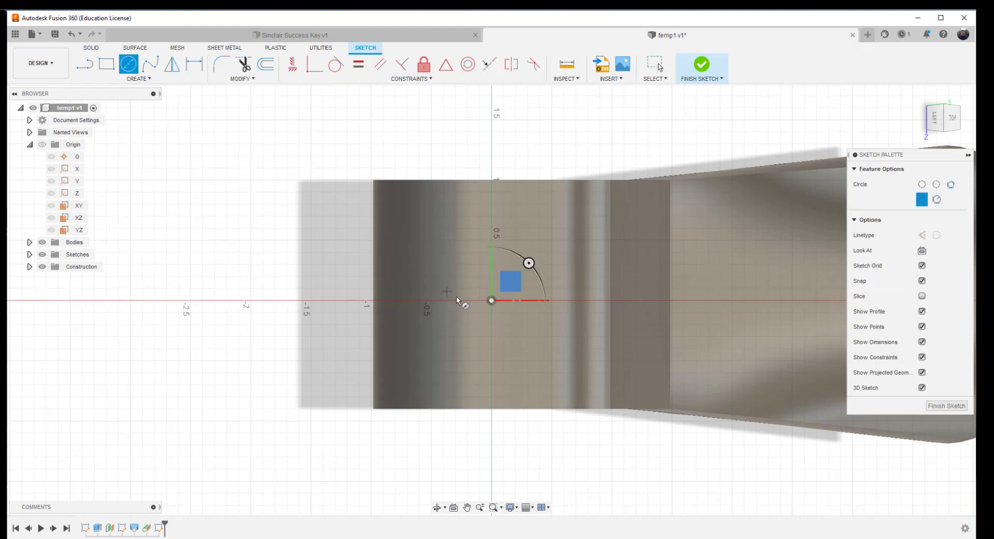
click(420, 301)
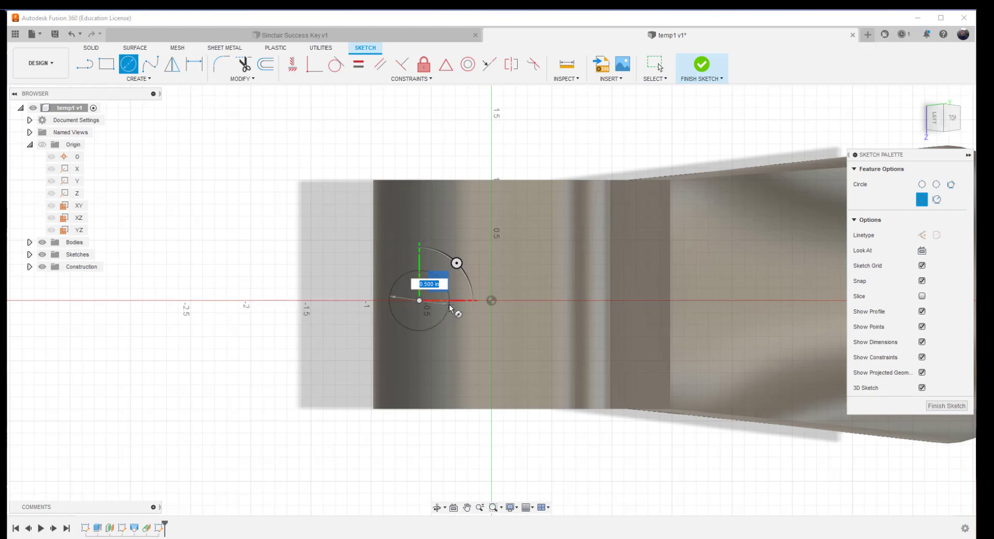
click(442, 307)
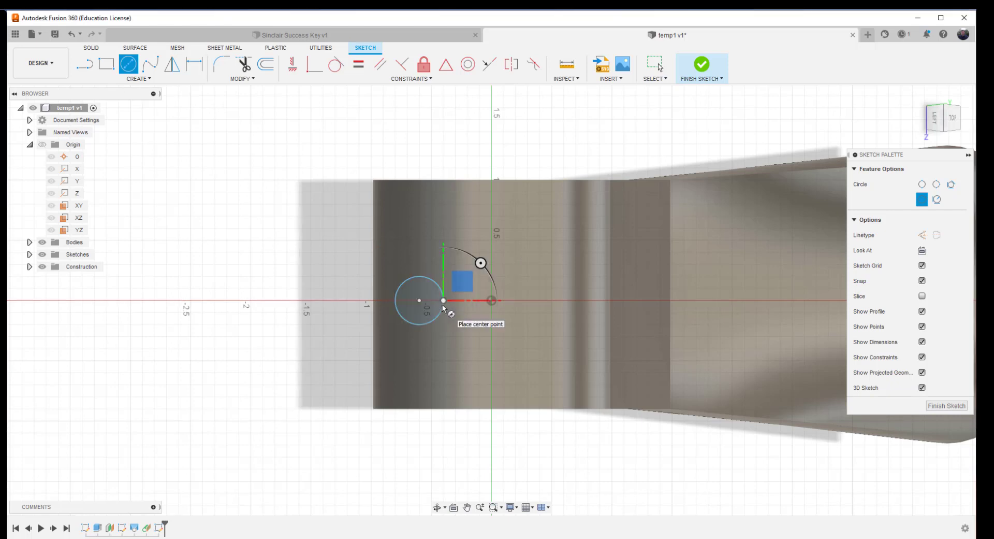
- Orbit through isometric, home and front-top views to inspect the new circle
click(944, 109)
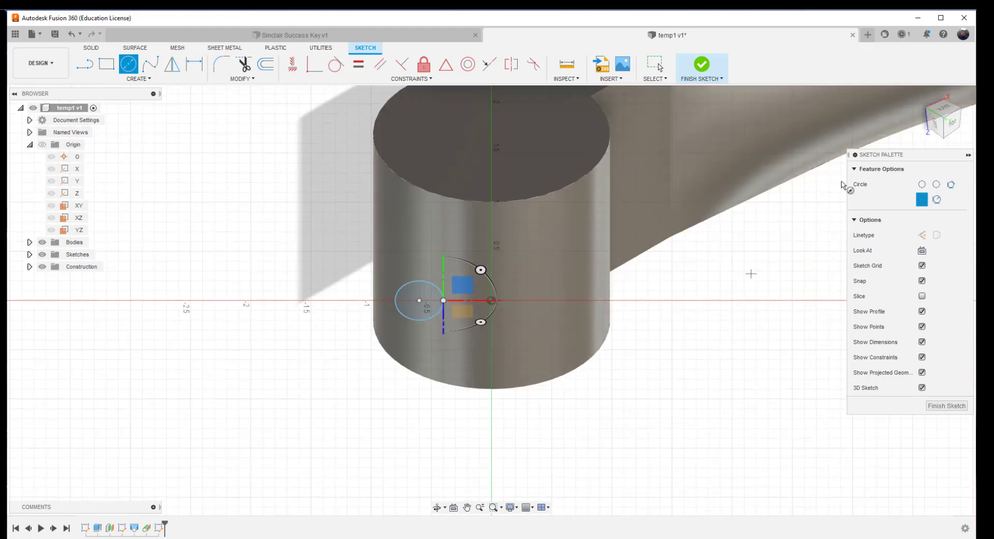
click(920, 95)
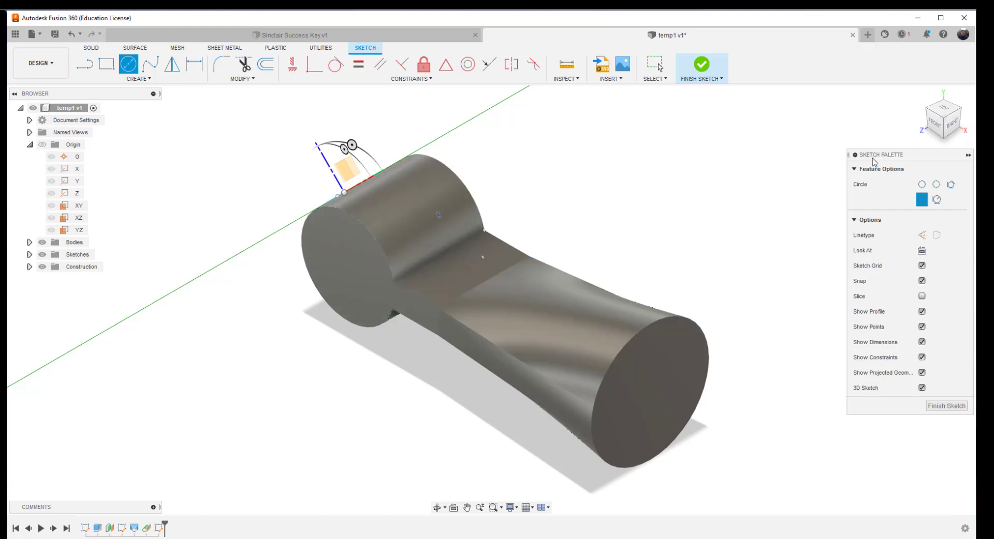
click(944, 106)
scroll(784, 358, up, 5)
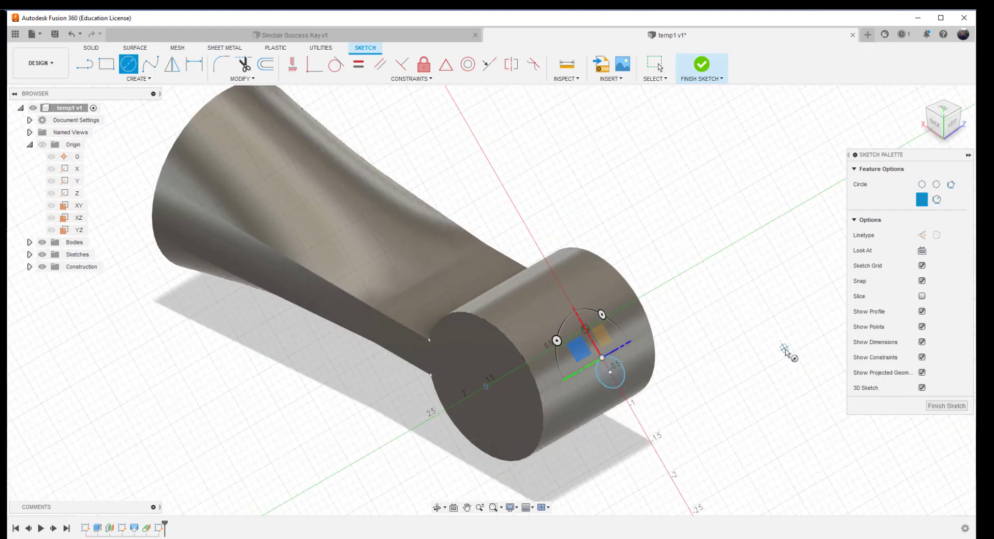
click(597, 359)
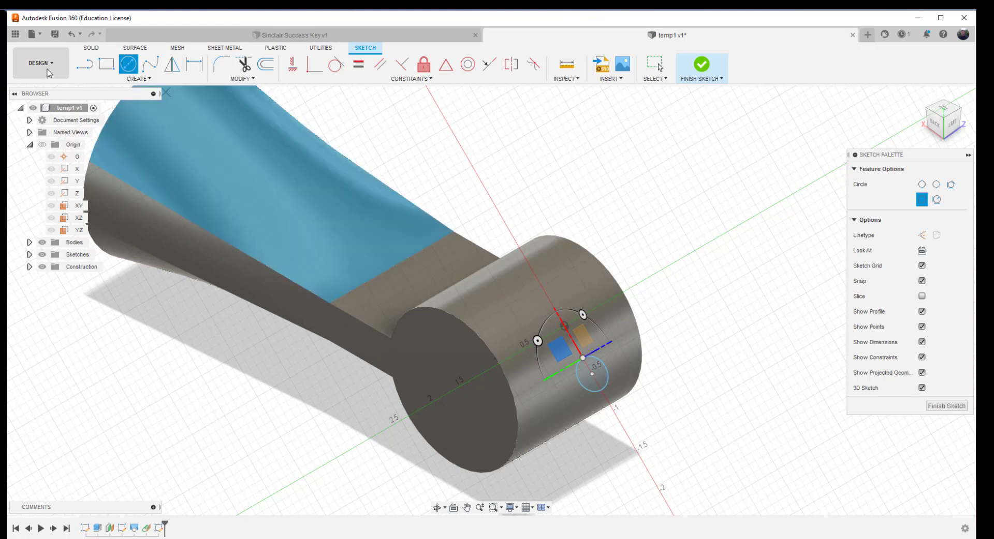
- Extrude the small circle as a cut -3.80 in into the cylinder to make the angled hole
click(701, 64)
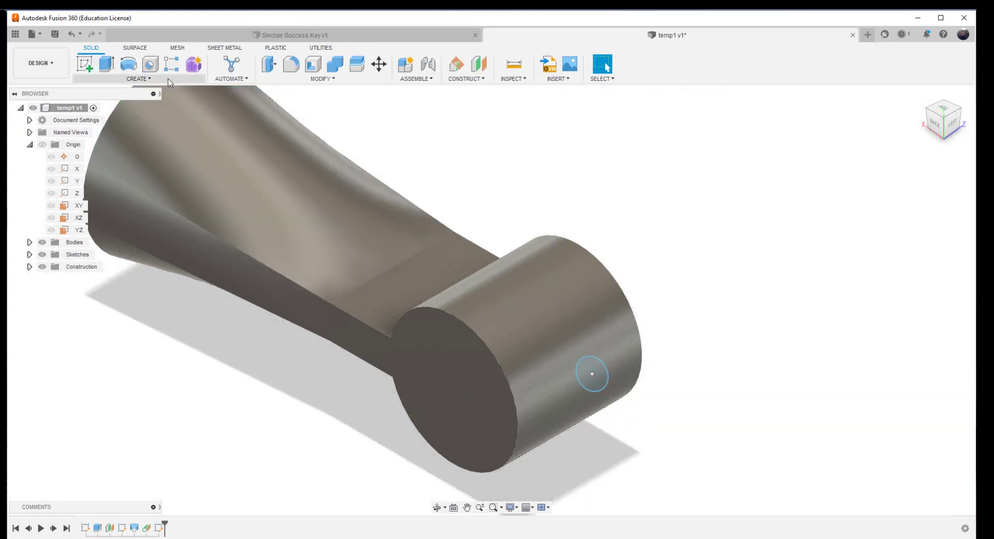
click(107, 65)
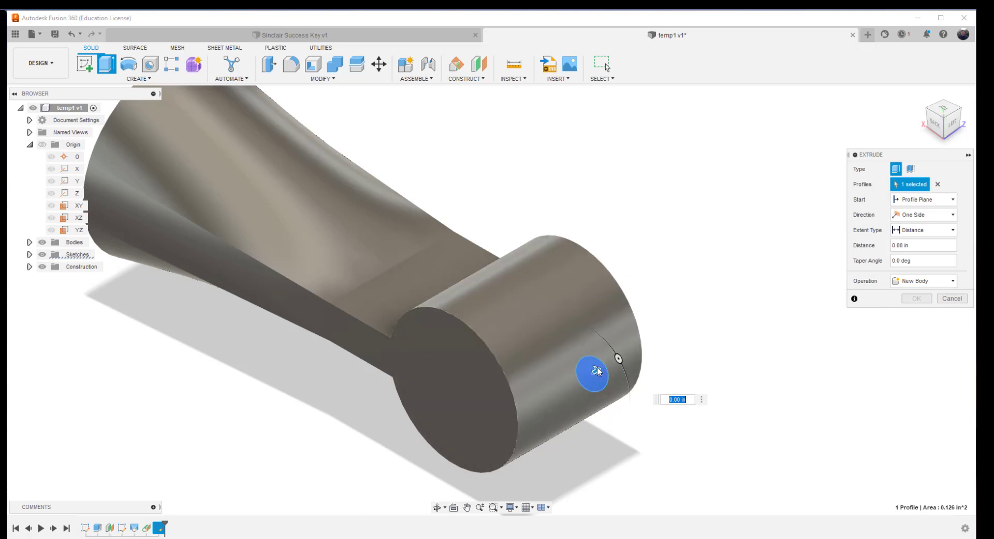
drag(597, 371, 415, 458)
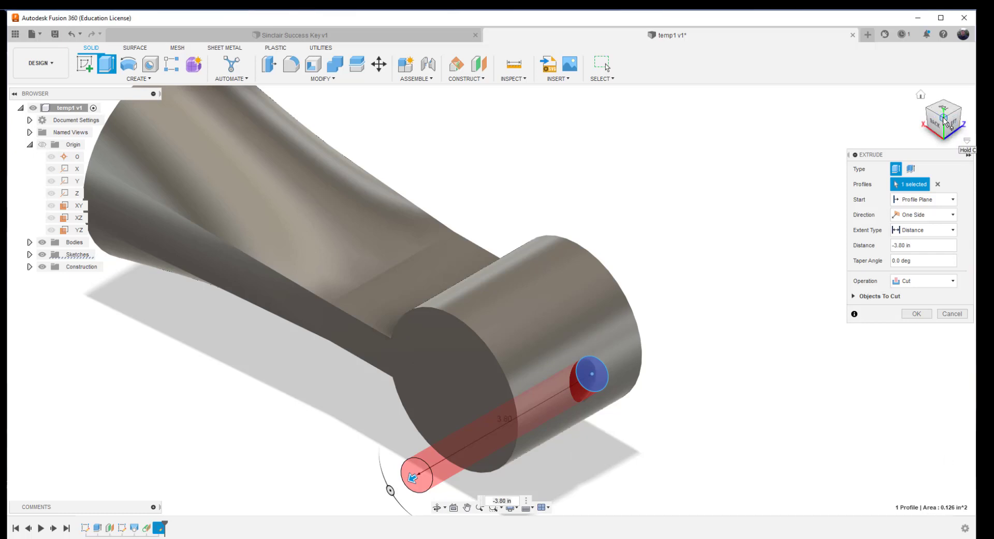
mouse_move(490, 298)
shift+middle_down()
mouse_move(412, 312)
mouse_move(800, 137)
shift+middle_up()
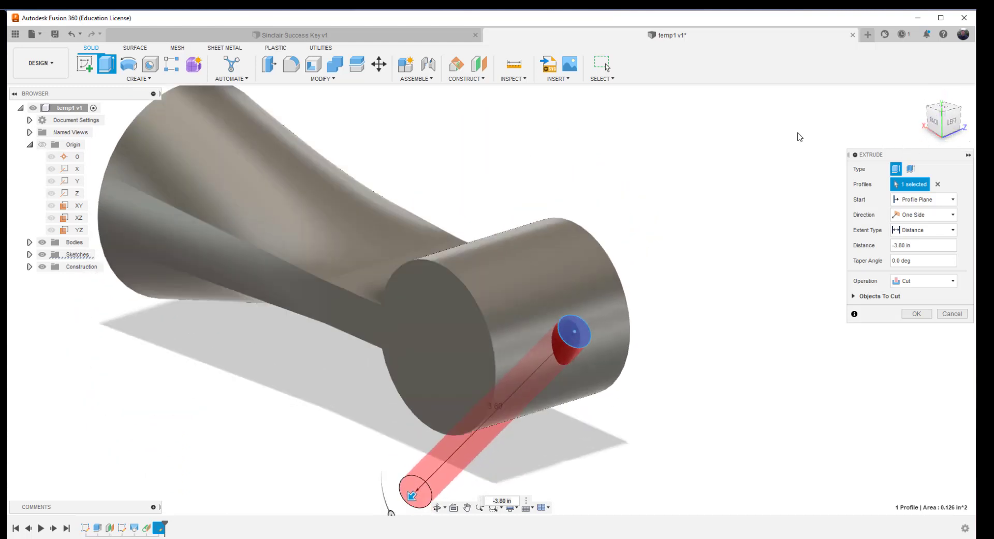
click(914, 313)
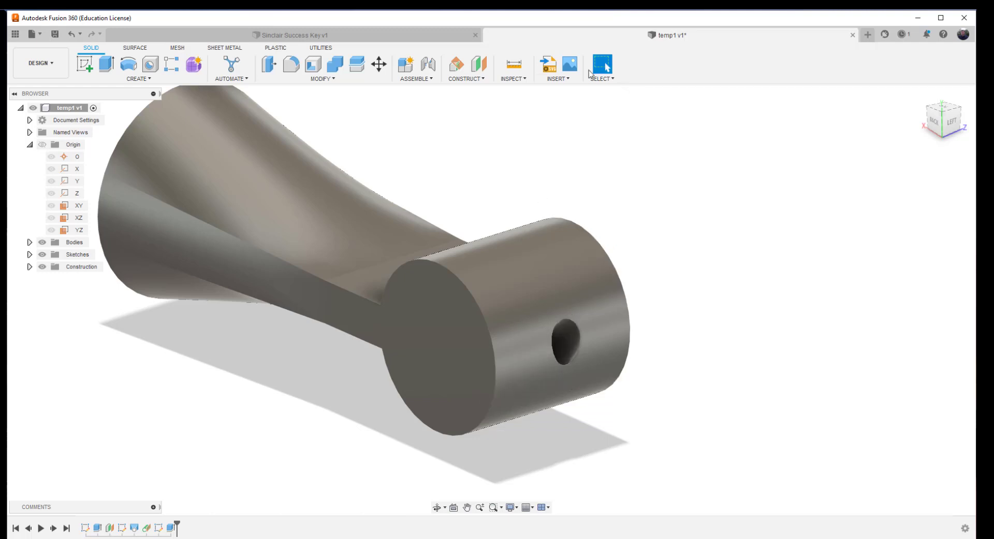
- Preview an Axis Through Cylinder defined by the small cylinder's curved face
click(477, 78)
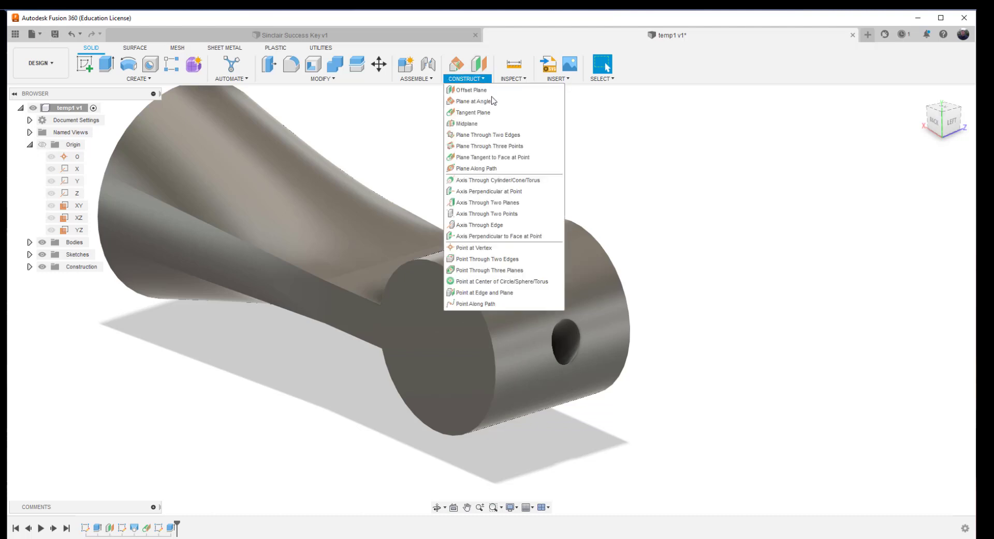
click(511, 182)
click(498, 274)
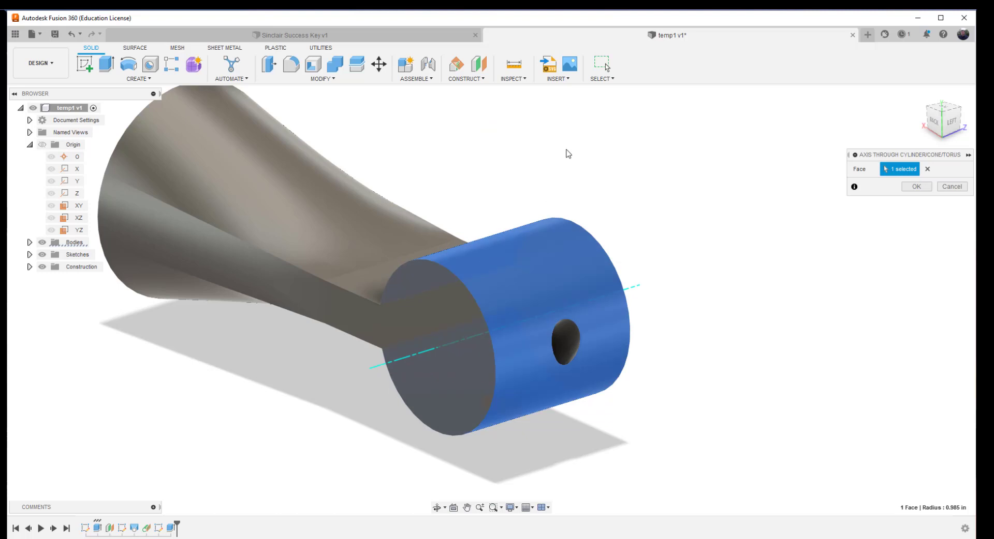
click(484, 79)
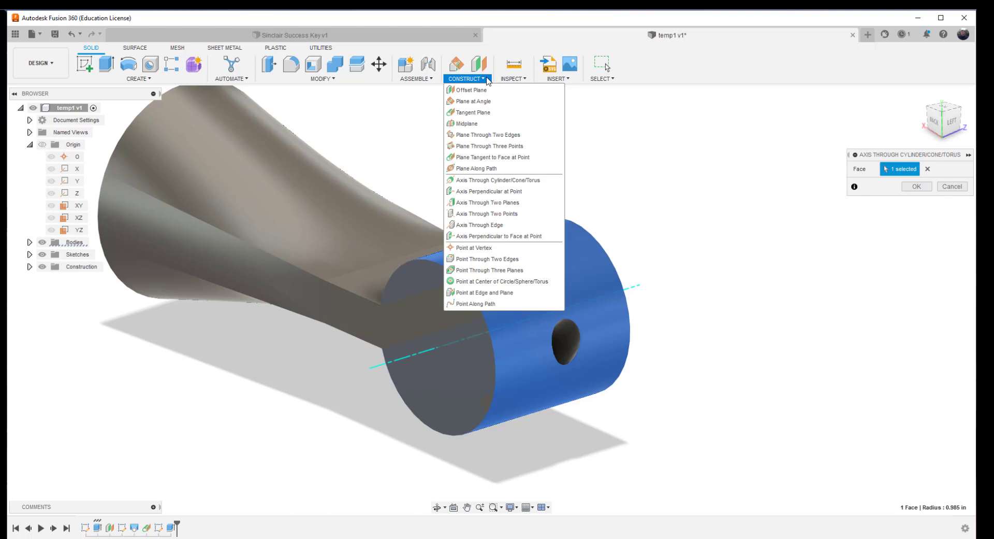
- Preview a Plane Through Two Edges using the cylinder's axis and a second edge, checking it from above
click(525, 135)
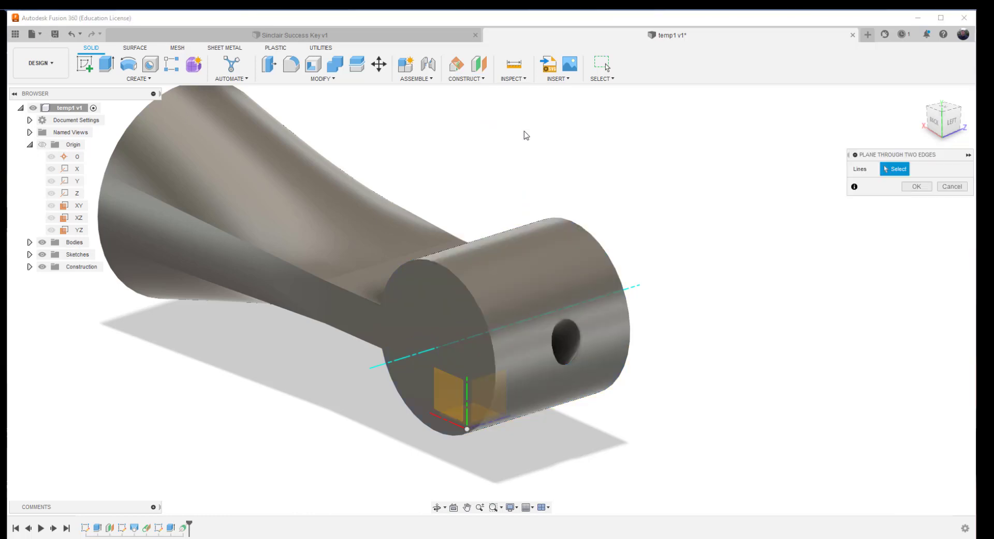
click(377, 368)
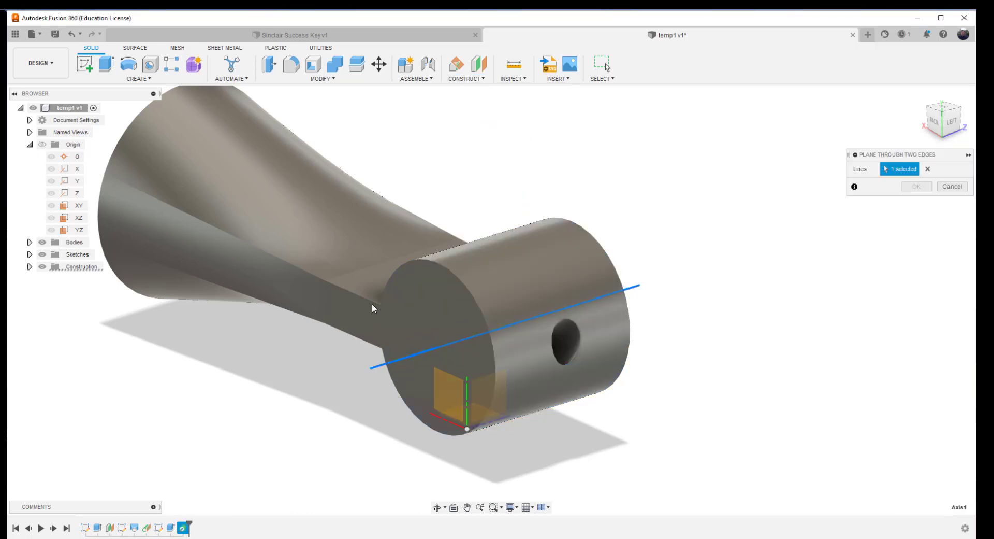
click(400, 300)
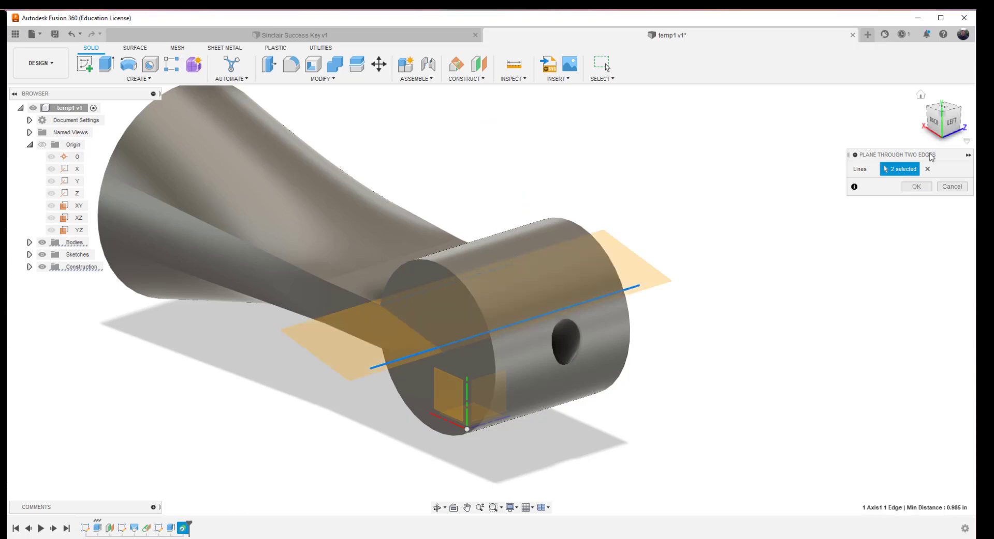
click(938, 121)
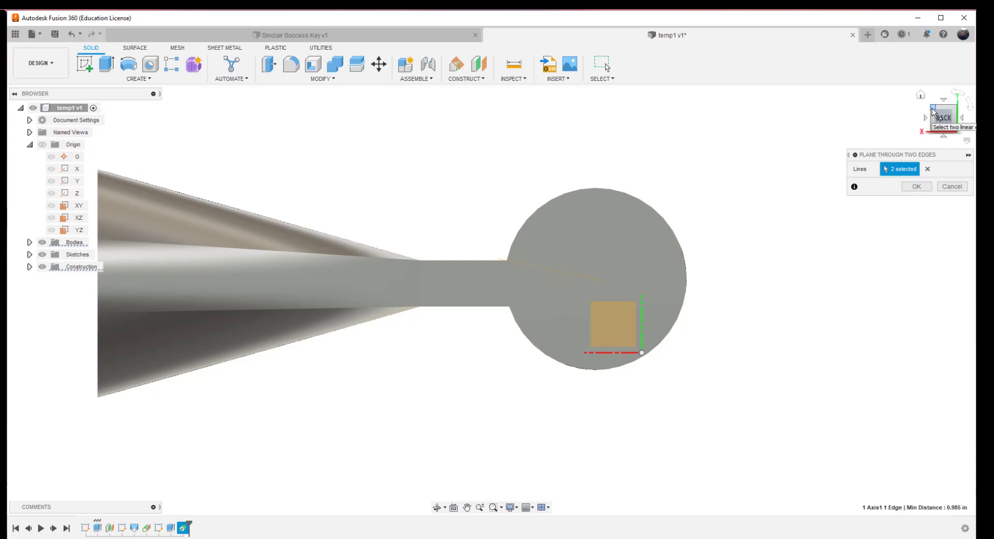
drag(933, 111, 931, 131)
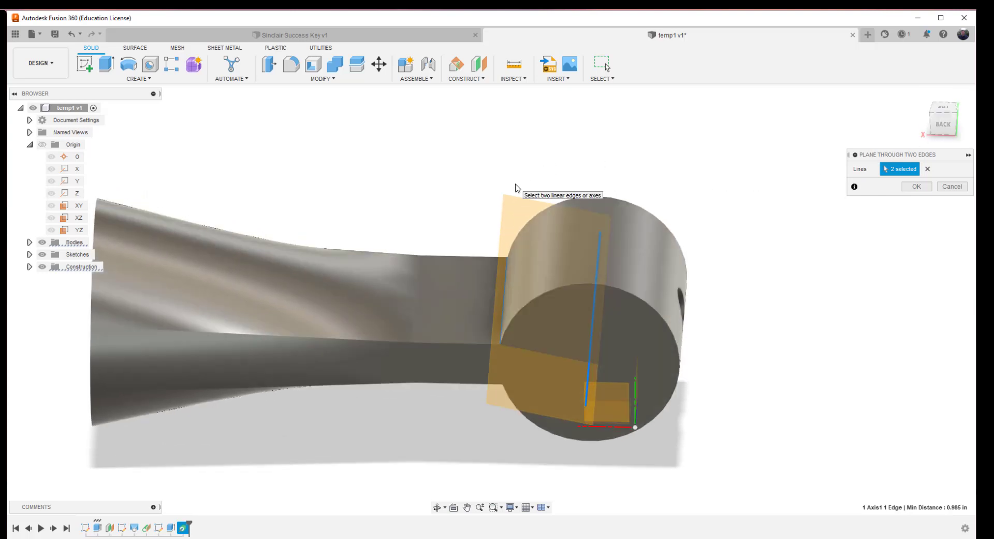